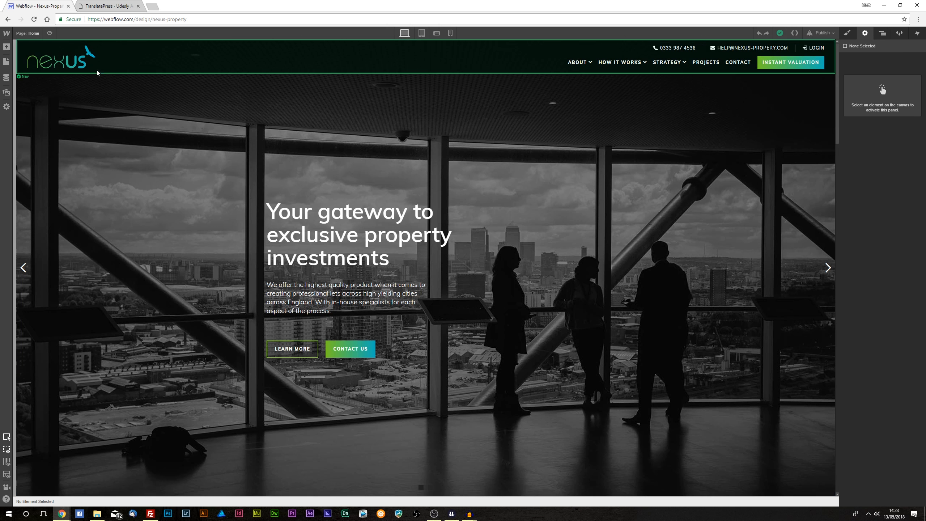
Step: Duplicate the About Nexus page and create the copy with the name Default Template
left_click(6, 62)
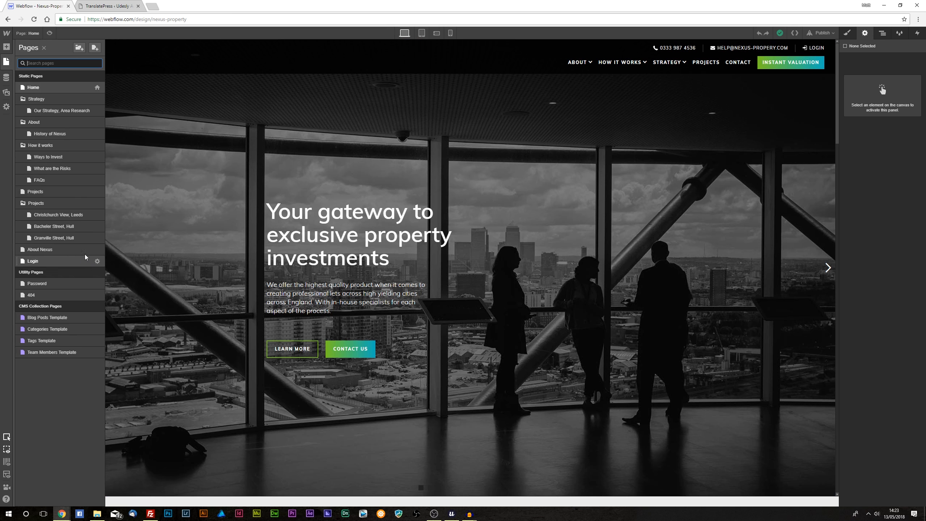
left_click(97, 250)
left_click(273, 49)
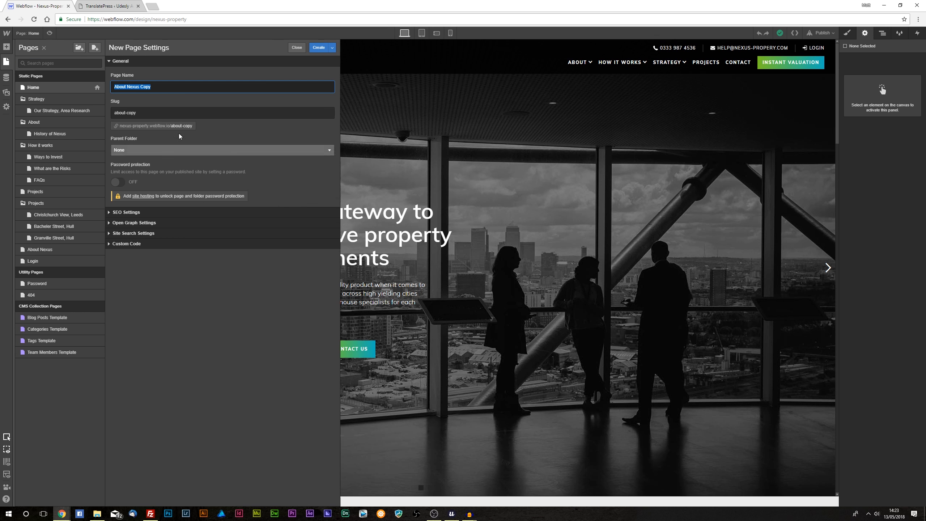
type("De")
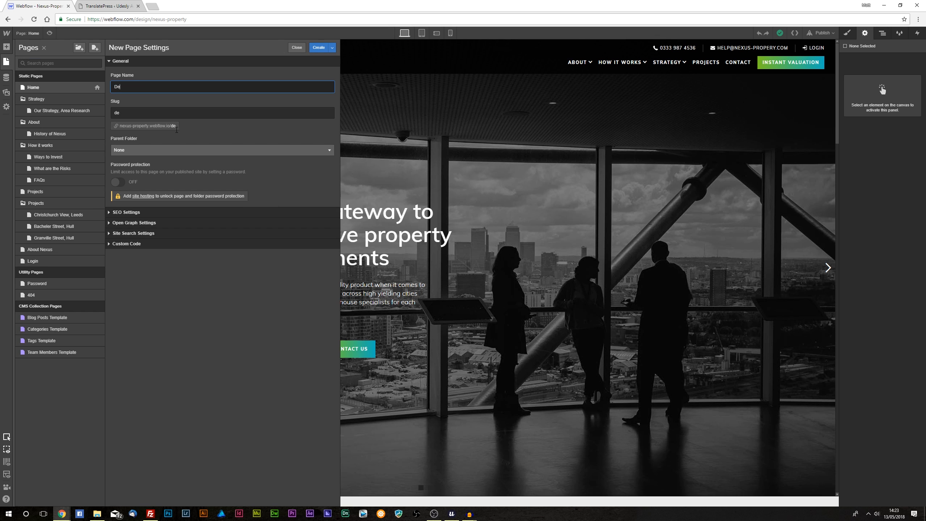
type("fault Template")
key("Return")
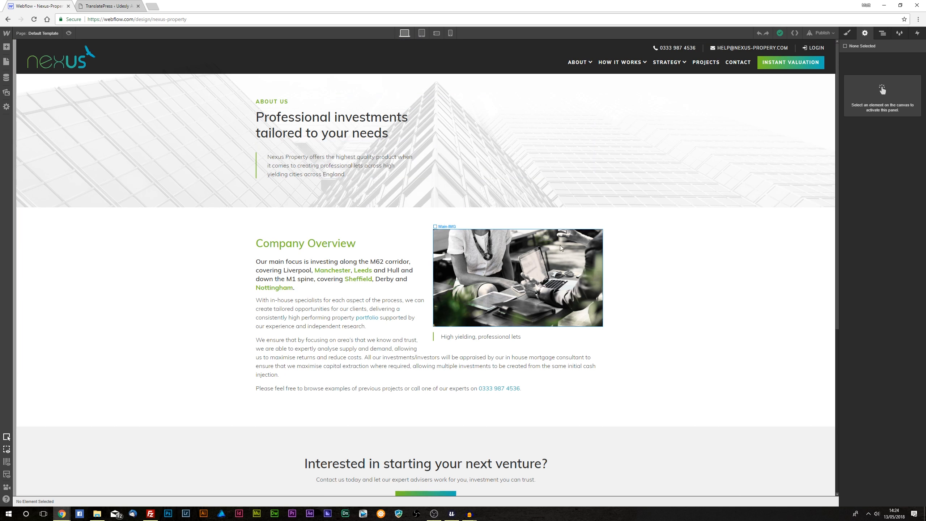
Step: Add the custom attribute el-child with the value title to the main heading in the page header
scroll(530, 287, "down", 3)
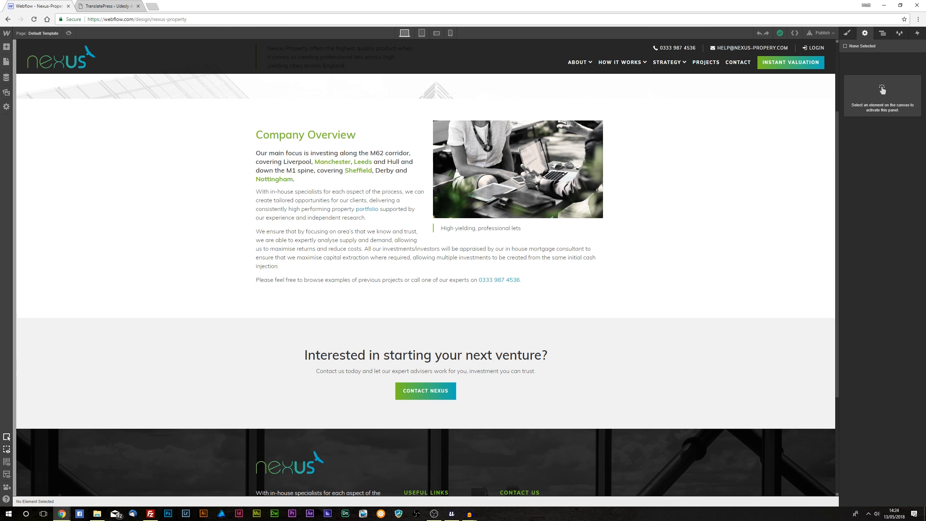
scroll(157, 173, "up", 2)
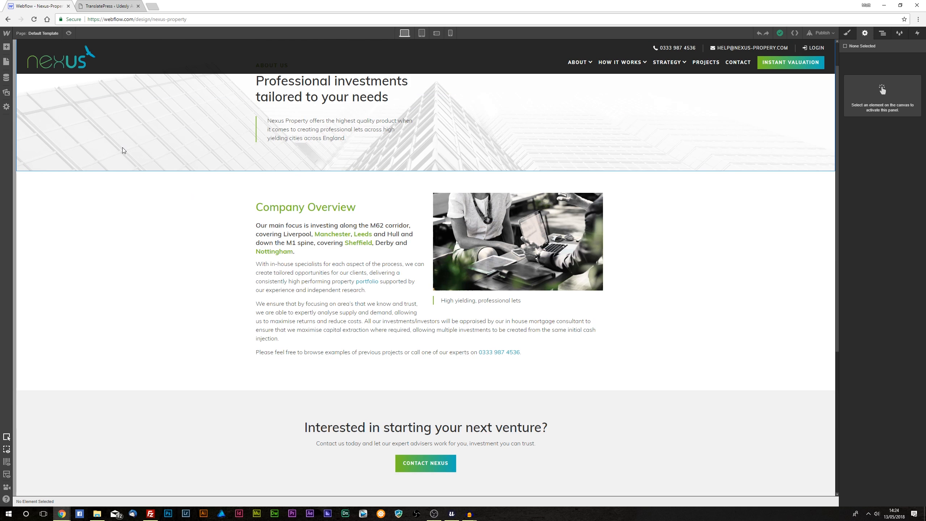
scroll(116, 130, "up", 1)
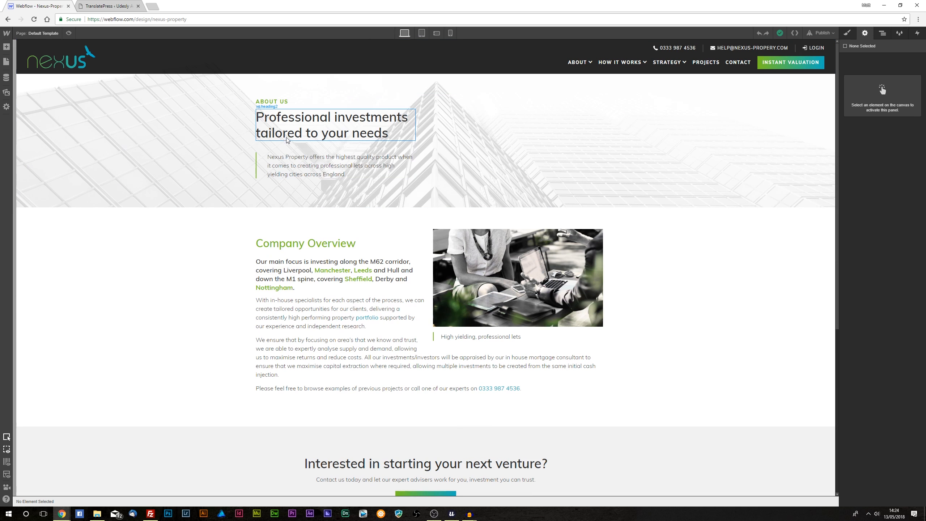
left_click(300, 126)
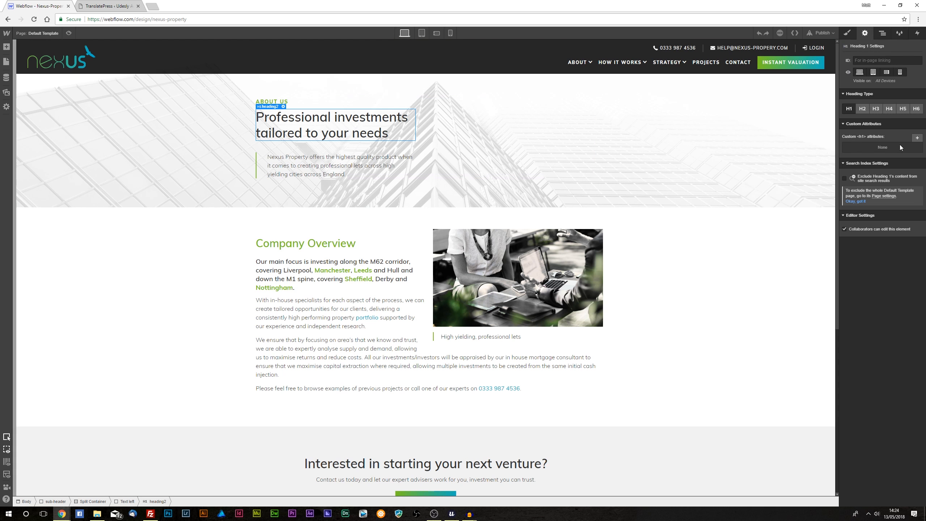
left_click(918, 138)
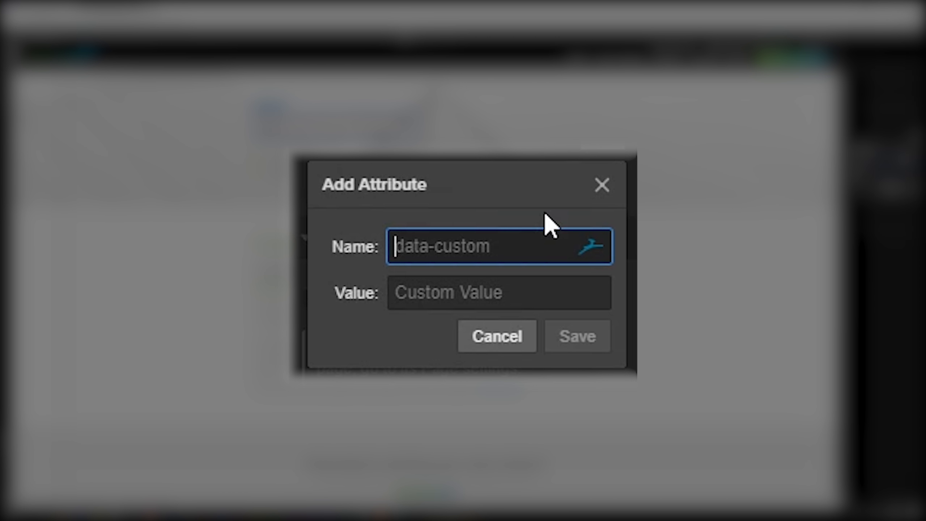
type("el-")
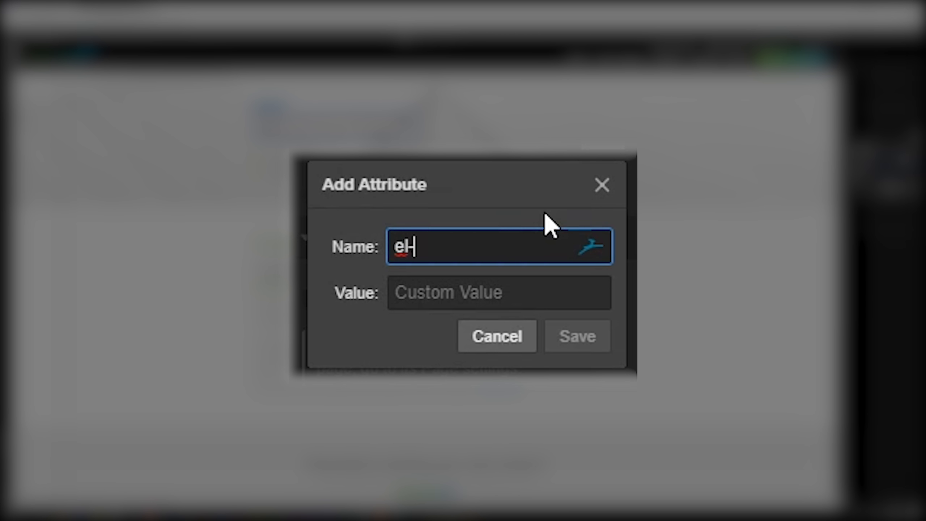
type("child")
key("Tab")
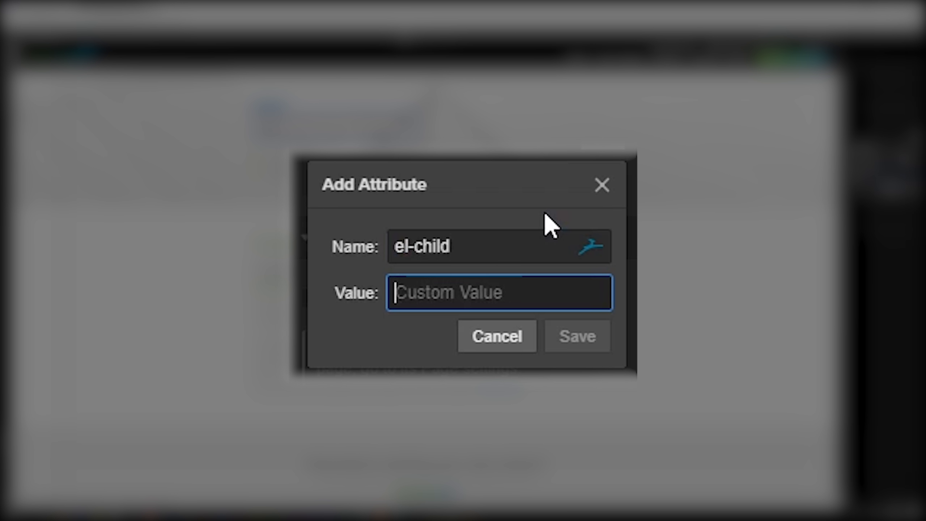
type("title")
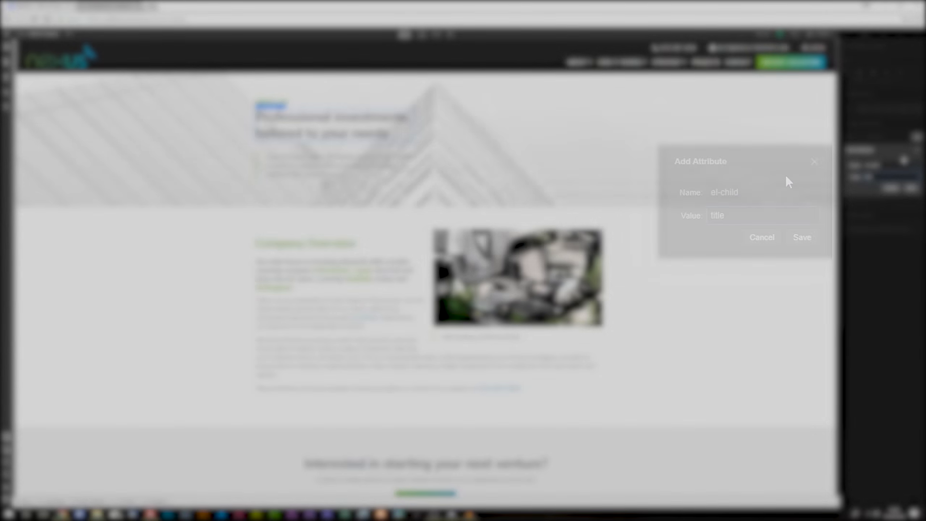
key("Return")
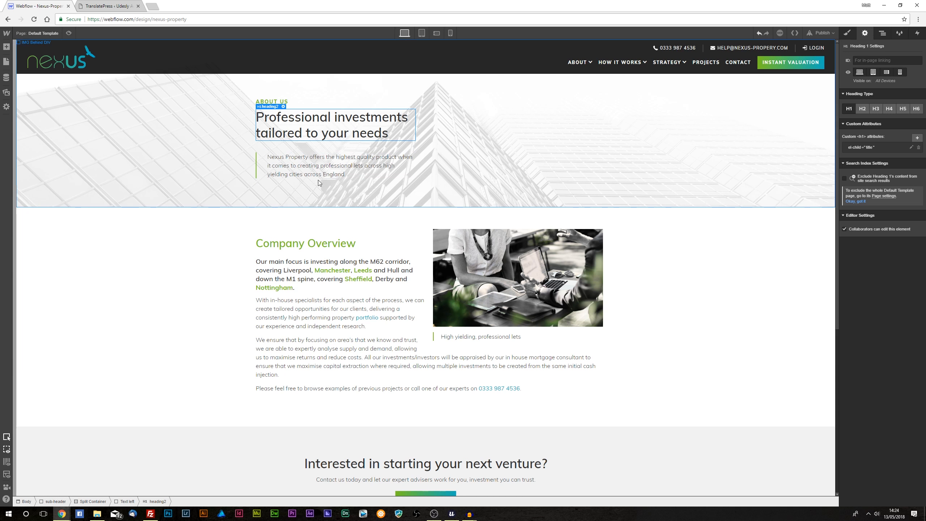
Step: Delete the indented paragraph under the main heading and add the custom attribute el-child with value date to the About Us text block
left_click(302, 170)
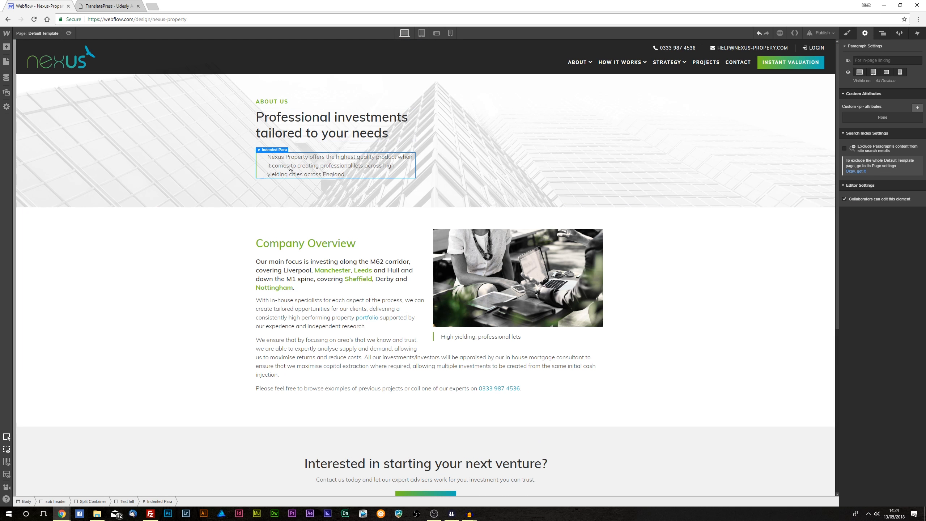
key("Delete")
left_click(271, 102)
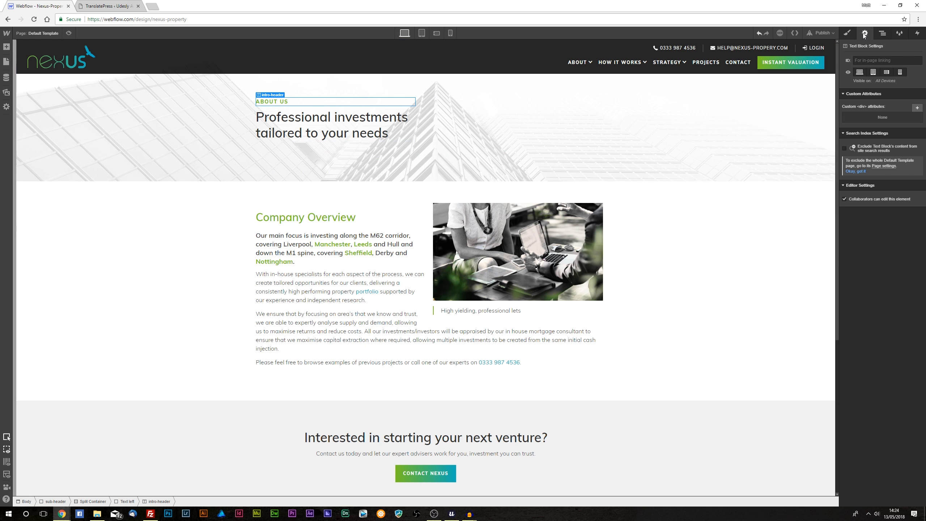
left_click(917, 107)
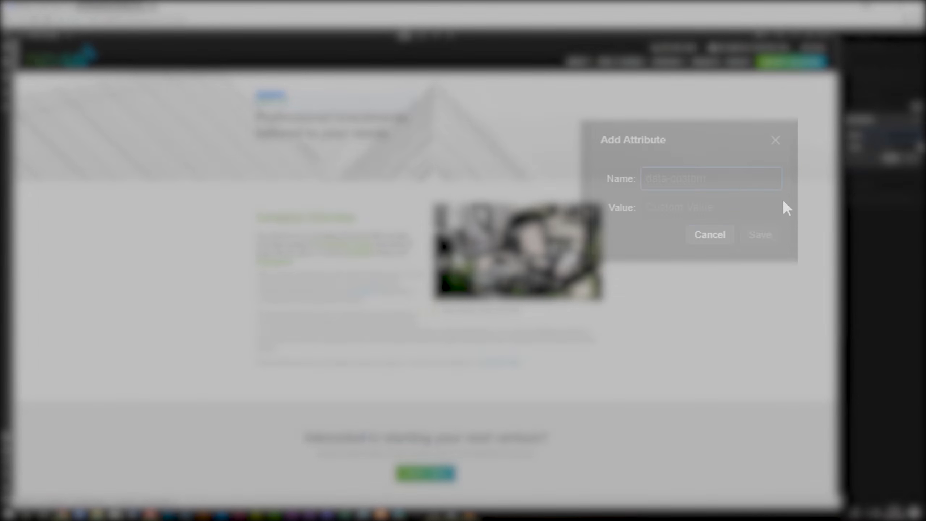
type("el-child")
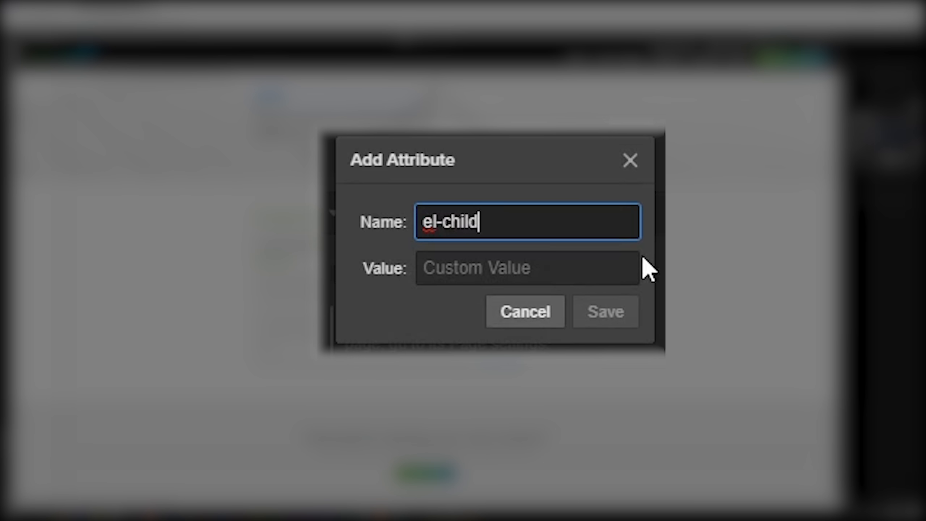
key("Tab")
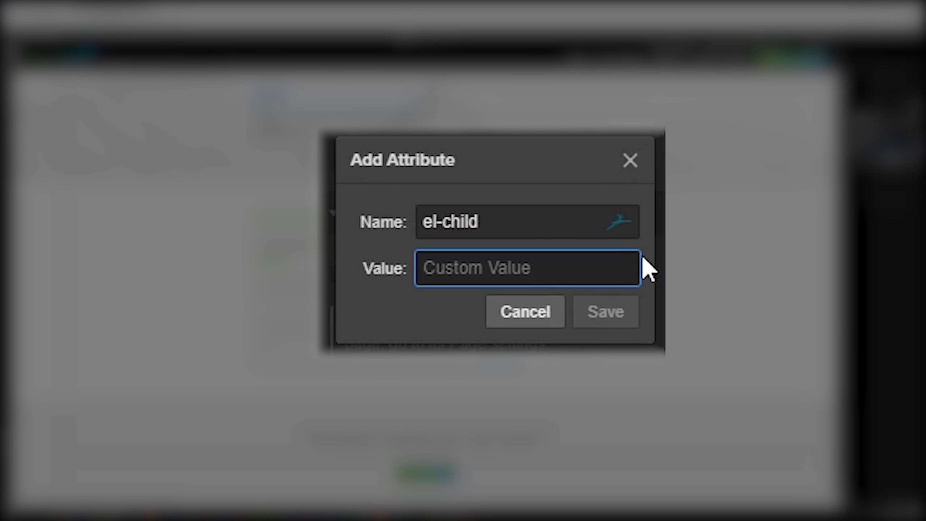
type("ti")
key("BackSpace")
key("BackSpace")
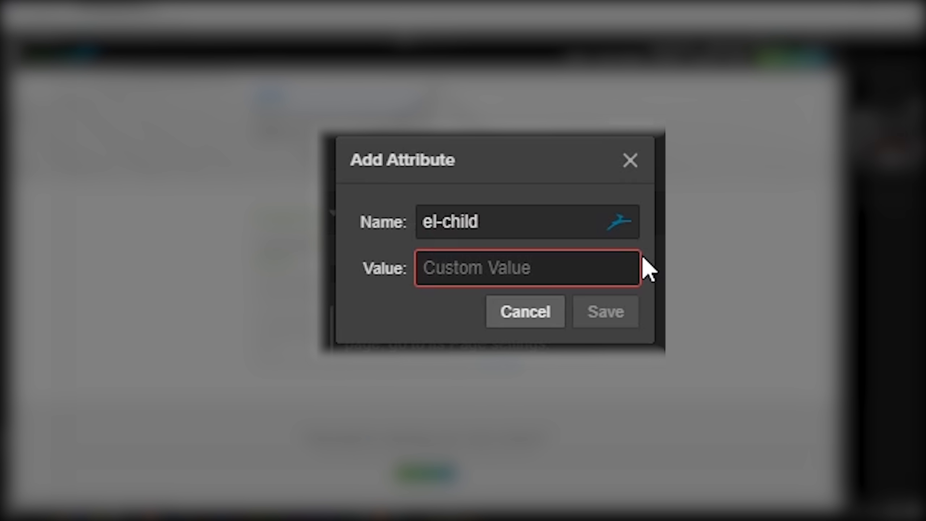
type("date")
key("Return")
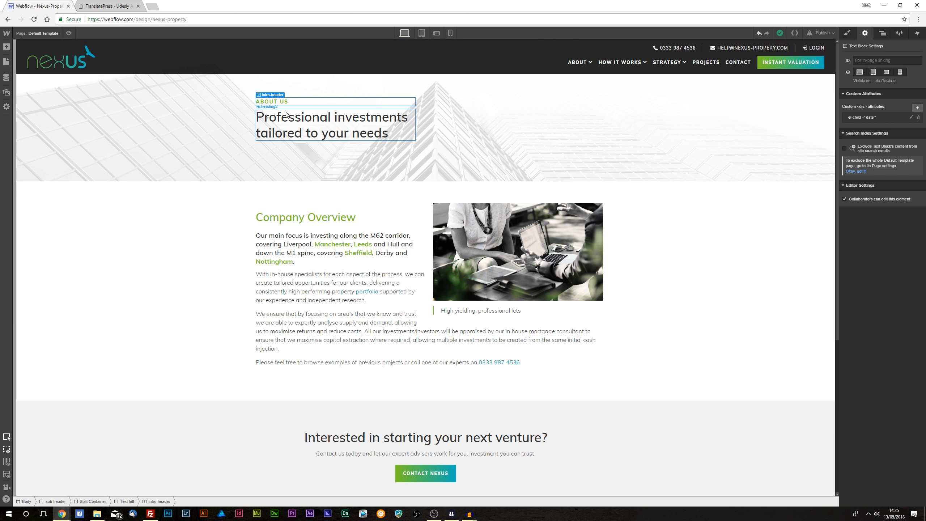
Step: Try an el-child attribute value of time on a duplicate of the About Us text block, and delete the duplicate
key("ctrl+d")
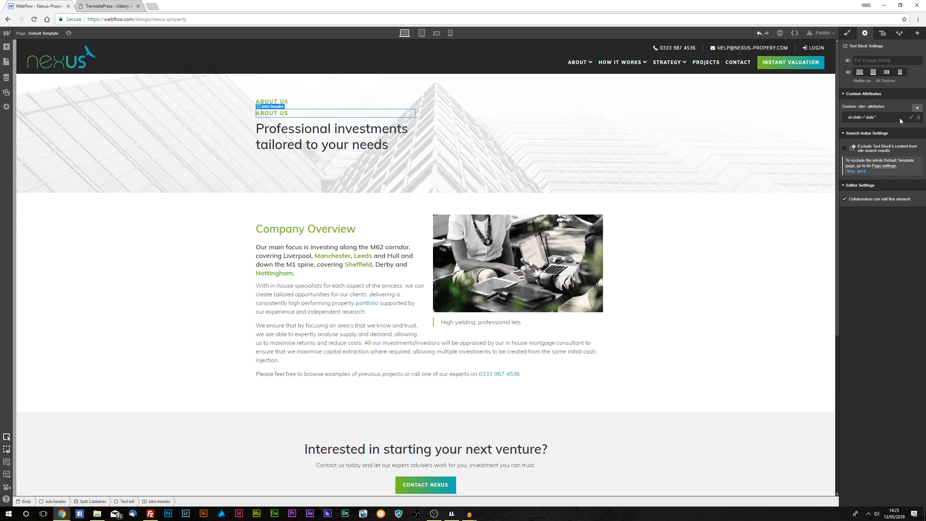
left_click(911, 118)
left_click(884, 158)
double_click(885, 158)
type("time")
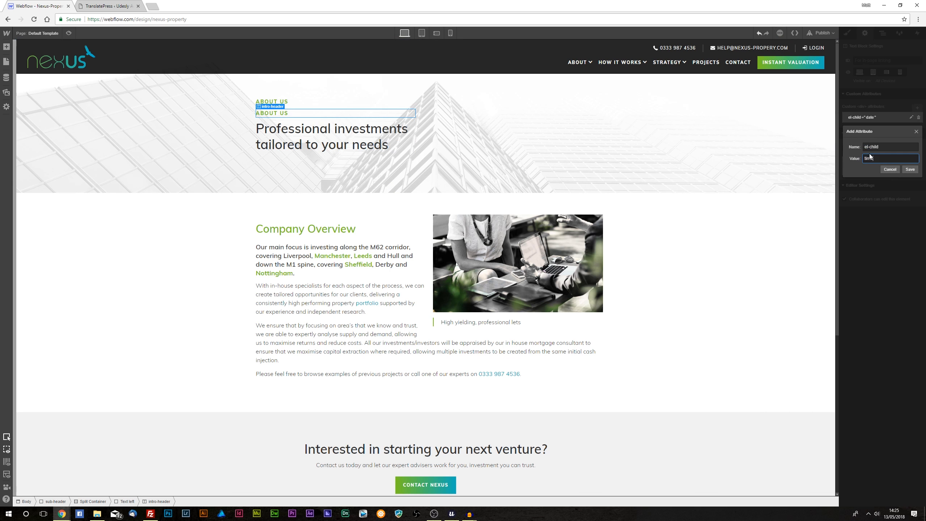
key("Return")
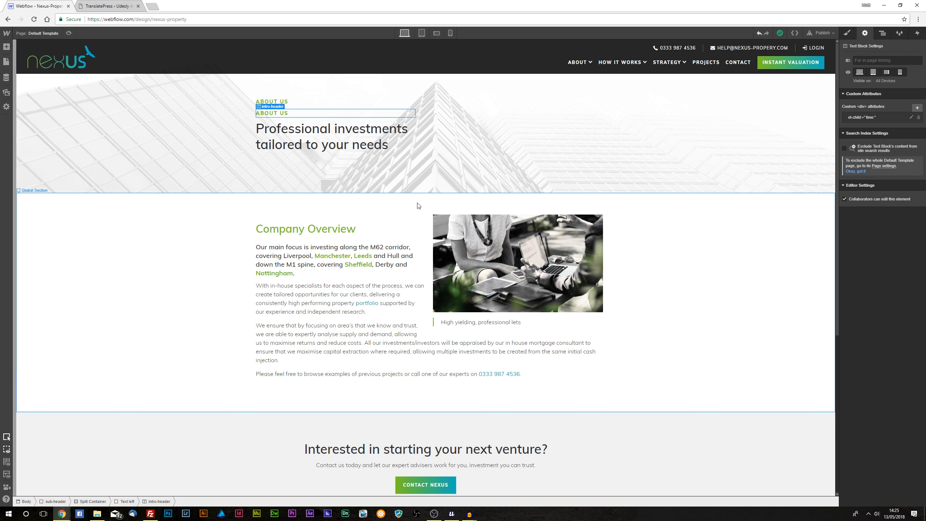
key("Delete")
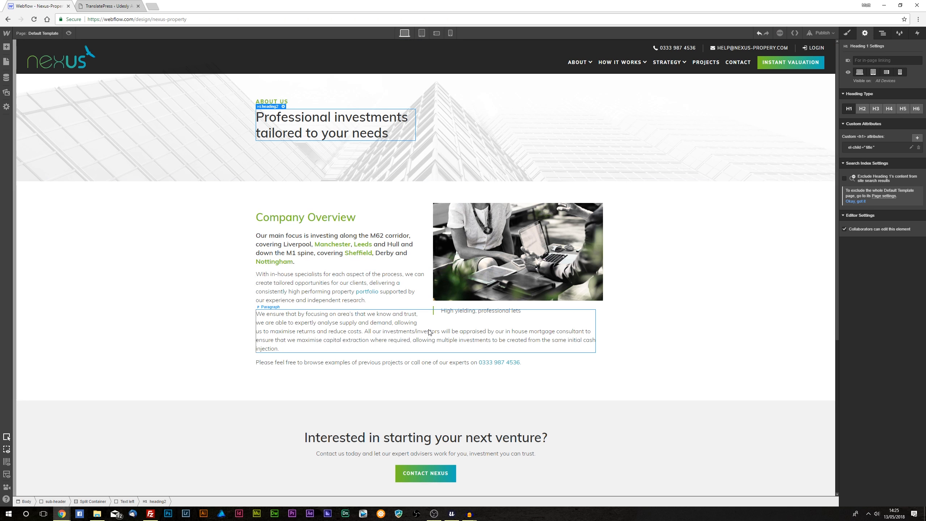
Step: Add the custom attribute el-child with the value featured-image to the Main-IMG div block
left_click(472, 268)
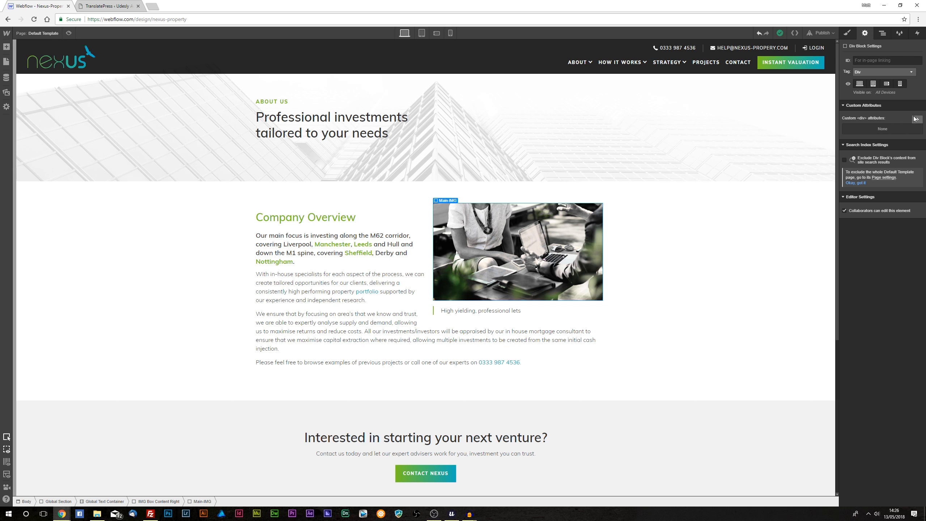
left_click(917, 120)
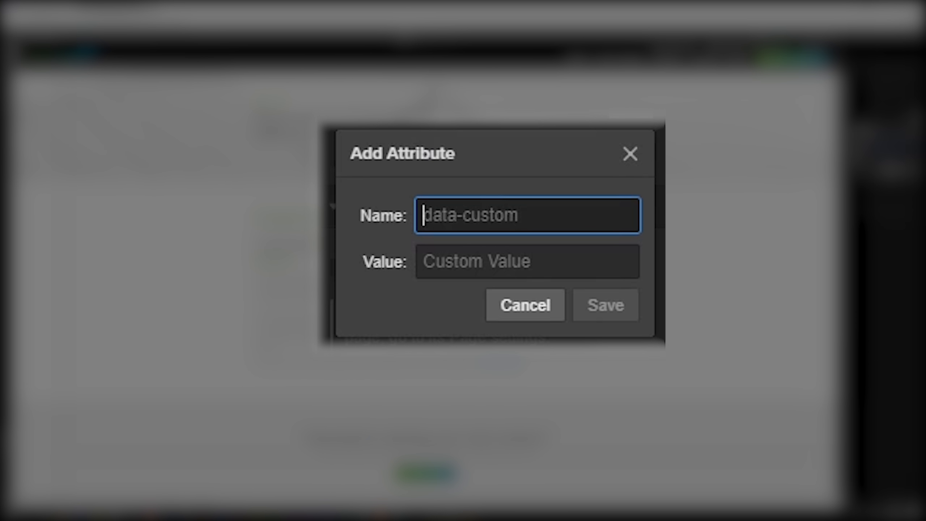
type("eH")
type("-chj")
key("BackSpace")
type("ild")
key("Tab")
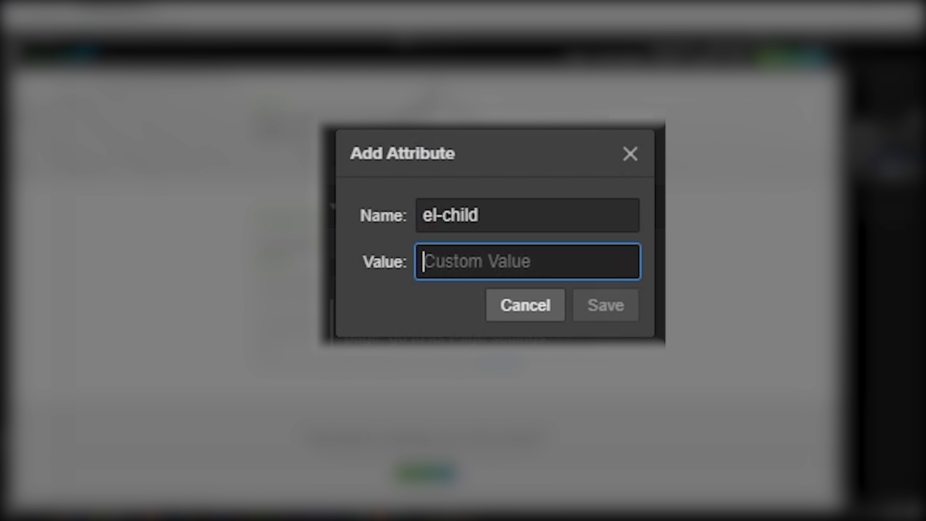
type("featu")
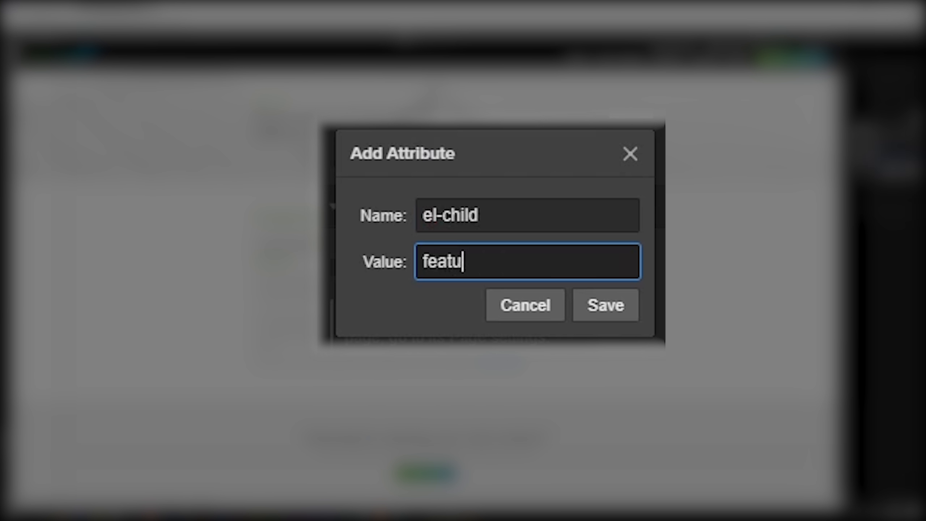
type("red-image")
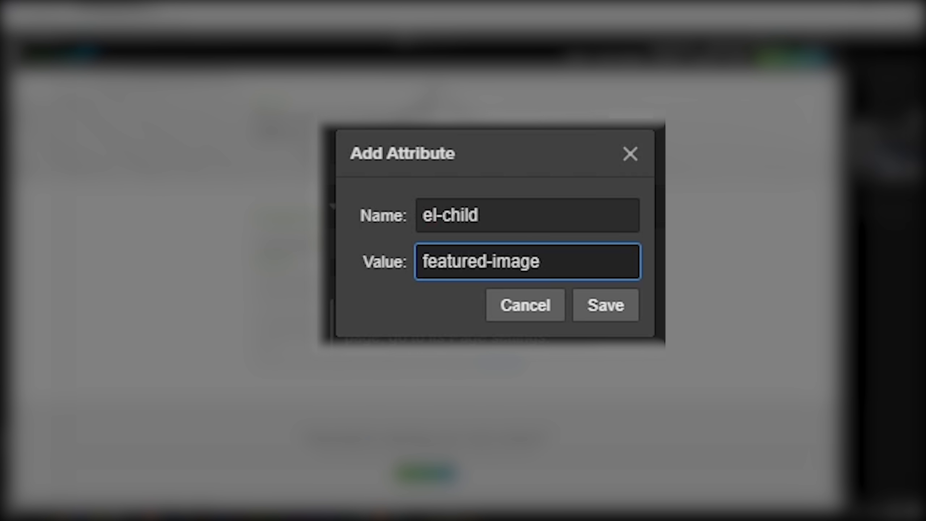
key("Return")
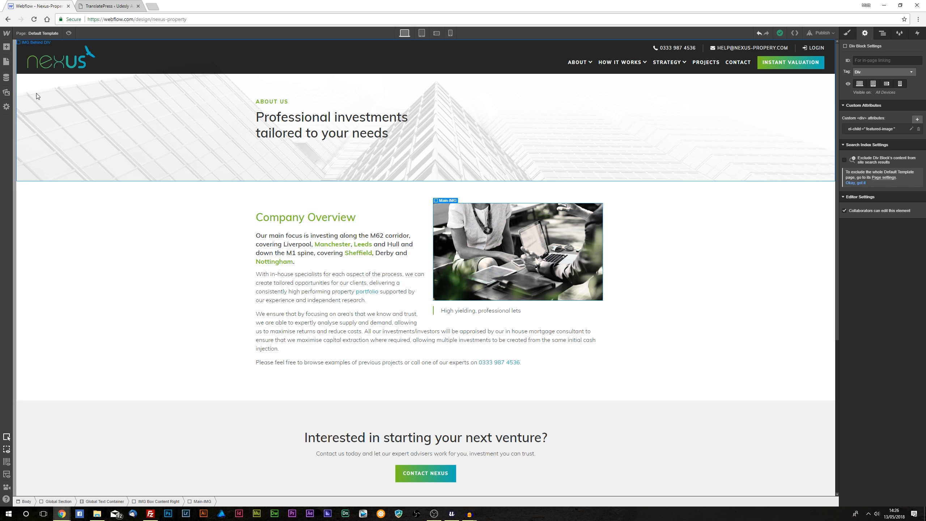
Step: Insert a Rich Text element below the last paragraph of the Company Overview section
left_click(6, 46)
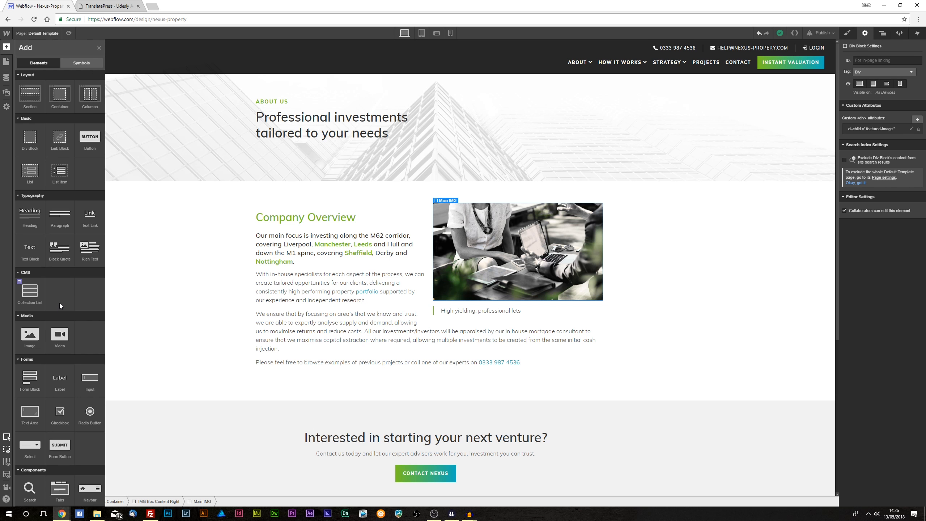
left_click_drag(91, 255, 285, 367)
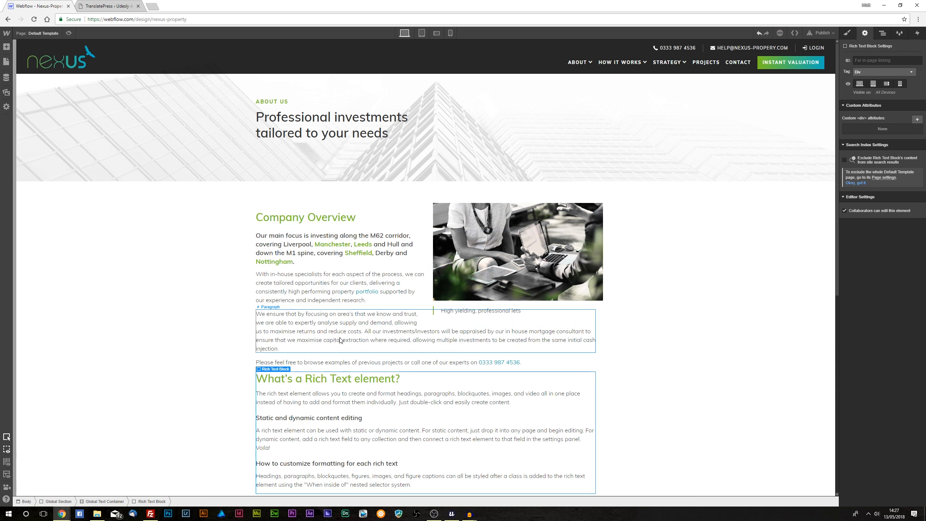
Step: Delete the three body paragraphs between the bold Company Overview intro and the Rich Text element
scroll(340, 340, "down", 4)
scroll(353, 259, "up", 1)
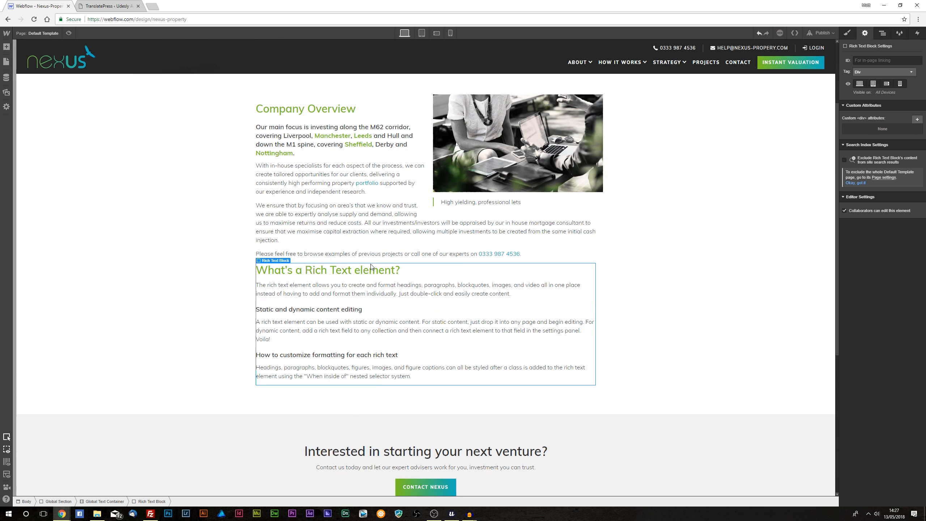
left_click(353, 256)
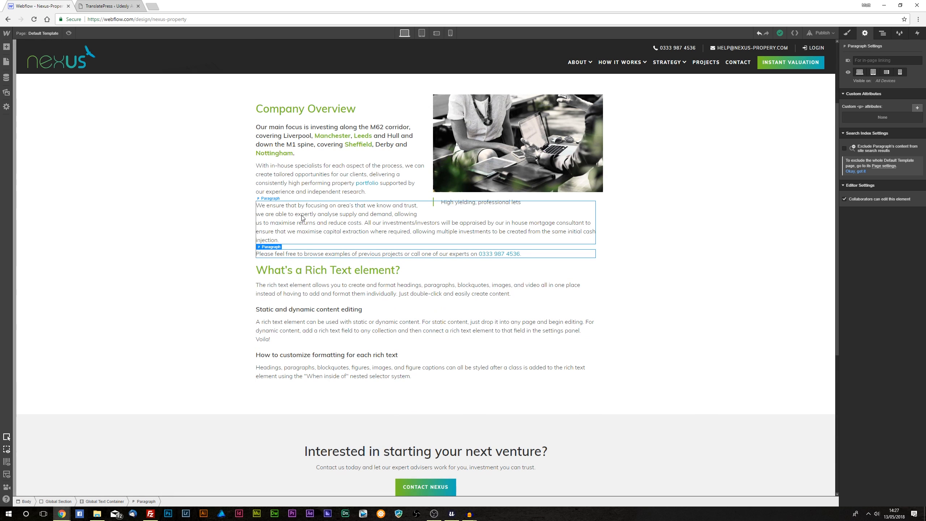
key("Delete")
left_click(302, 216)
key("Delete")
left_click(314, 185)
key("Delete")
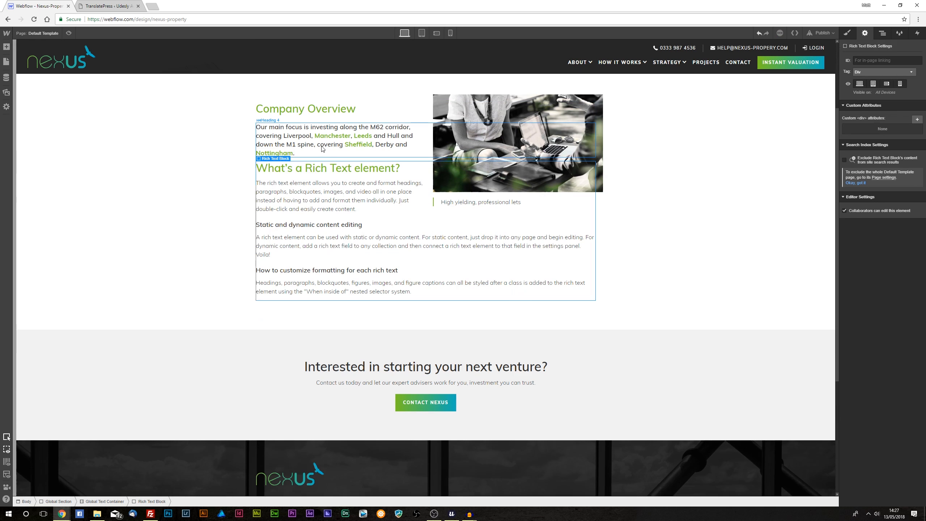
Step: Delete the Company Overview heading and bold intro above the Rich Text element, and the "High yielding, professional lets" caption below the image
left_click(322, 148)
key("Delete")
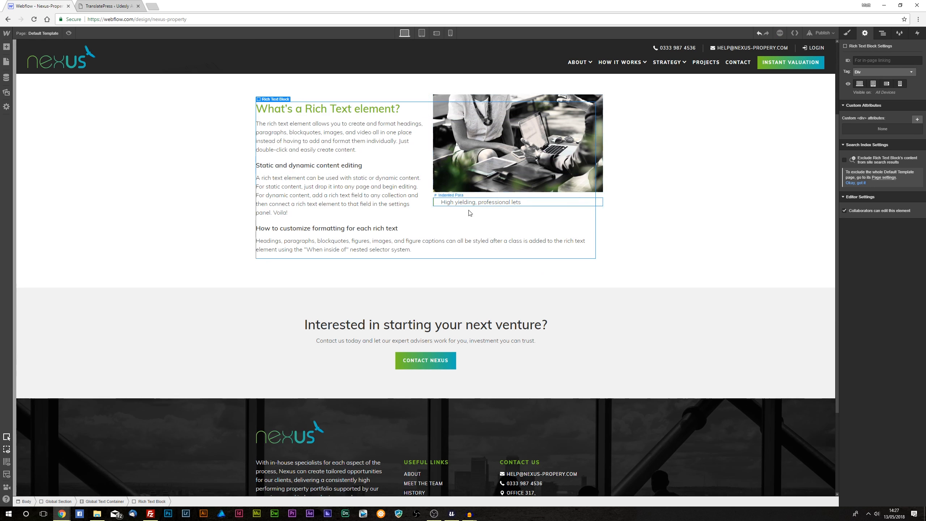
scroll(377, 172, "up", 3)
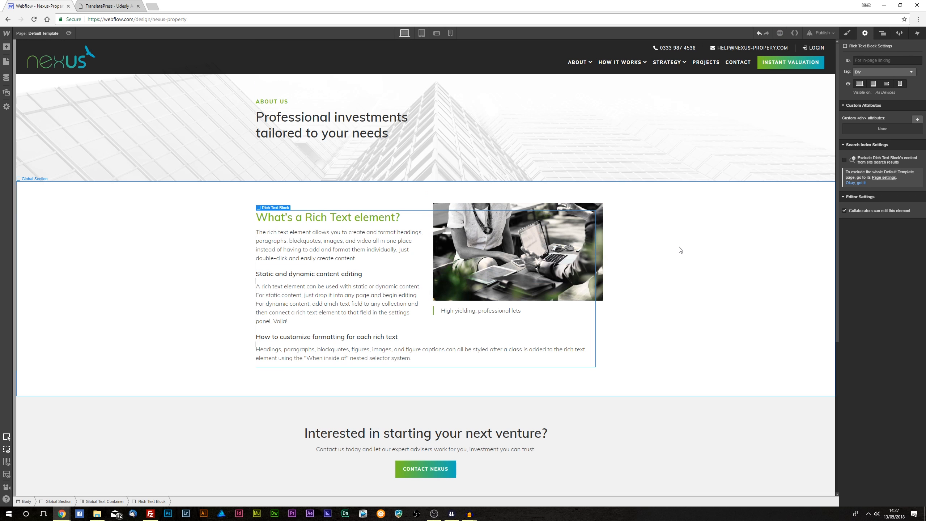
left_click(506, 312)
key("Delete")
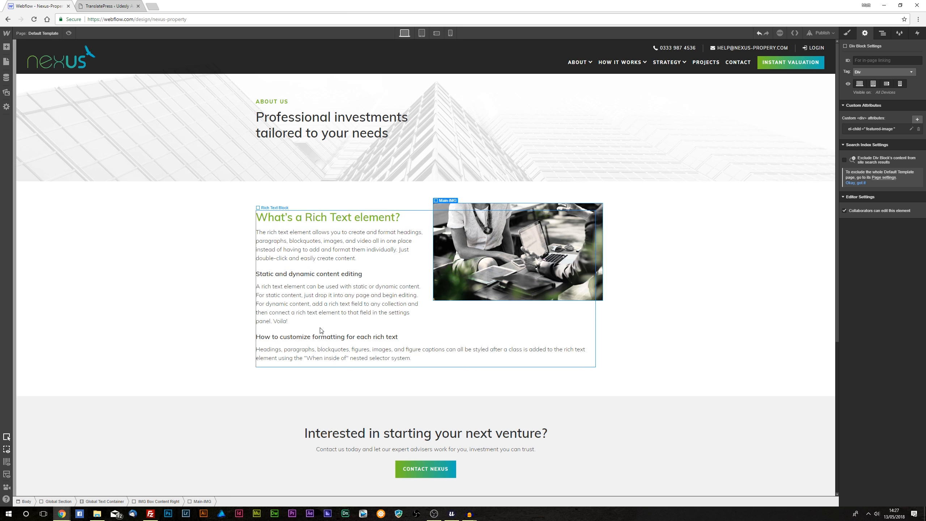
Step: Add the custom attribute el-child with the value content to the Rich Text Block
left_click(289, 210)
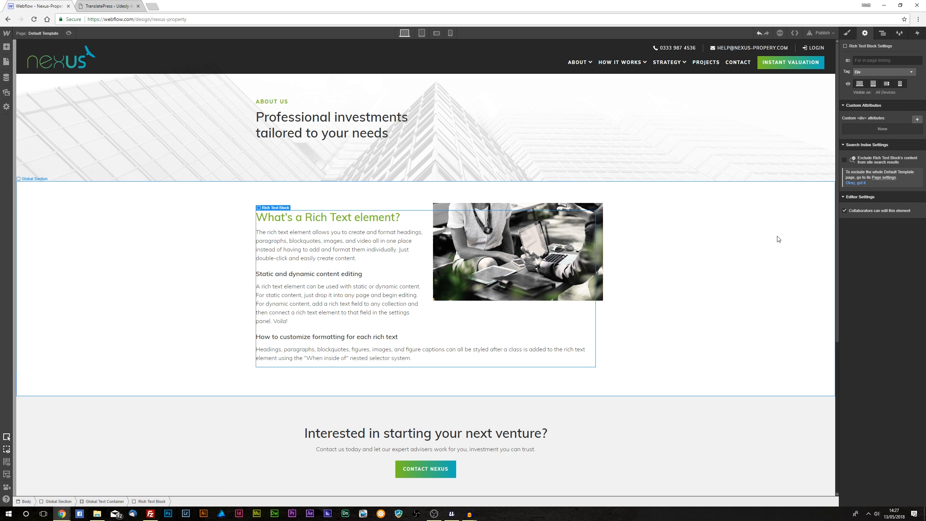
left_click(918, 119)
type("e")
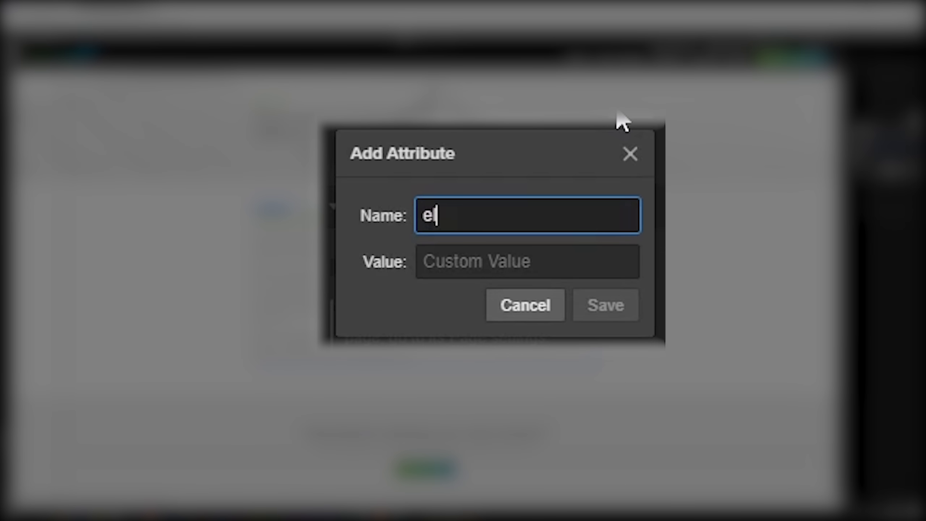
type("l-child")
key("Tab")
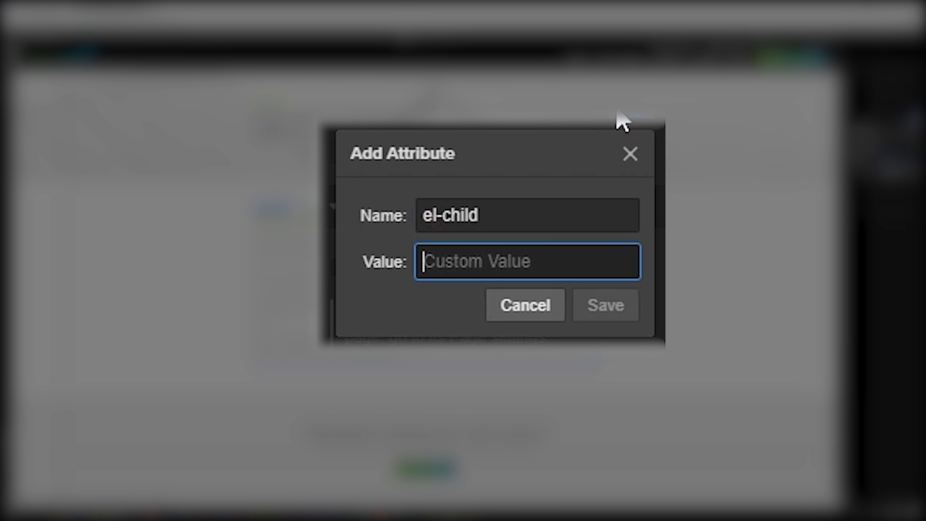
type("content")
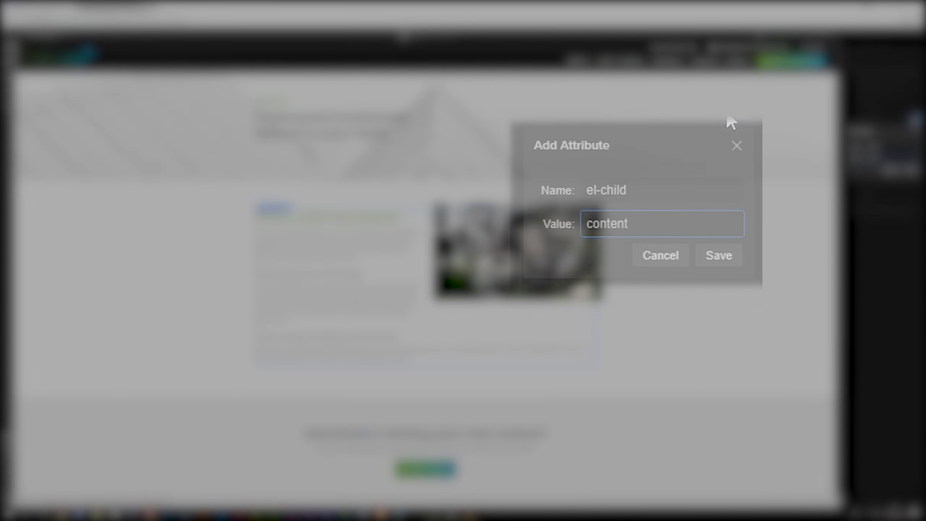
key("Return")
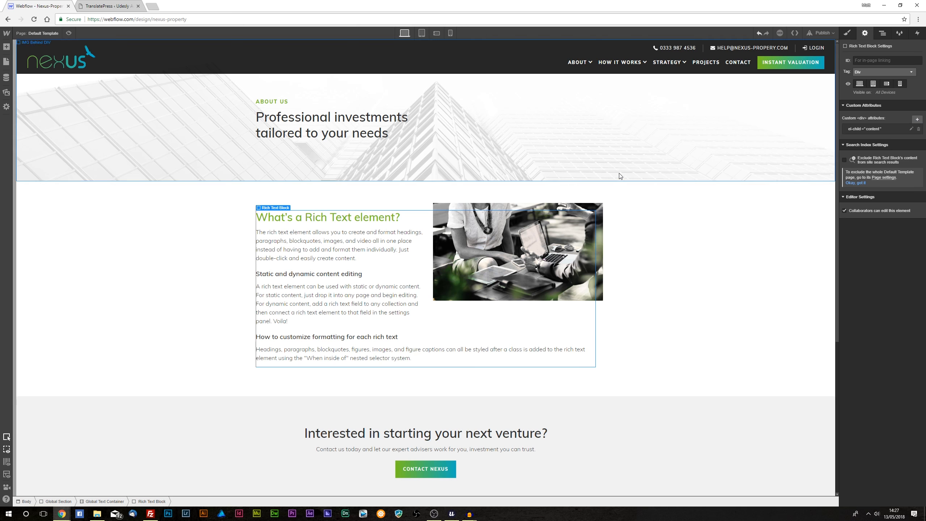
Step: Check the el-child attributes on the main heading, the About Us text block, the Rich Text Block and the Main-IMG div
left_click(298, 127)
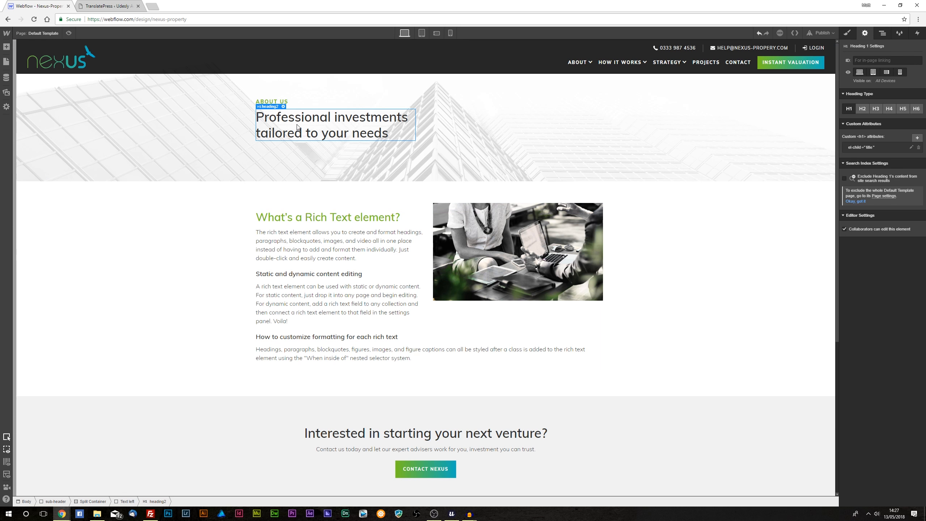
left_click(295, 102)
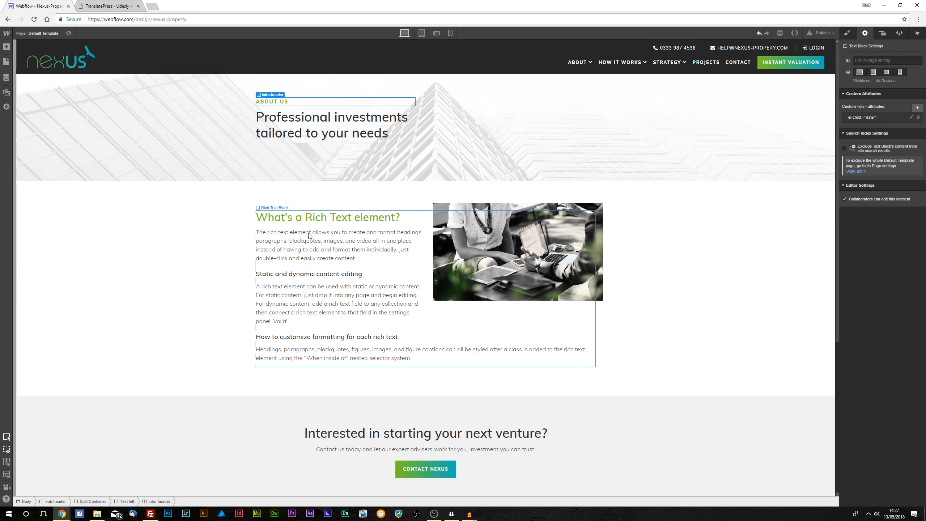
left_click(376, 329)
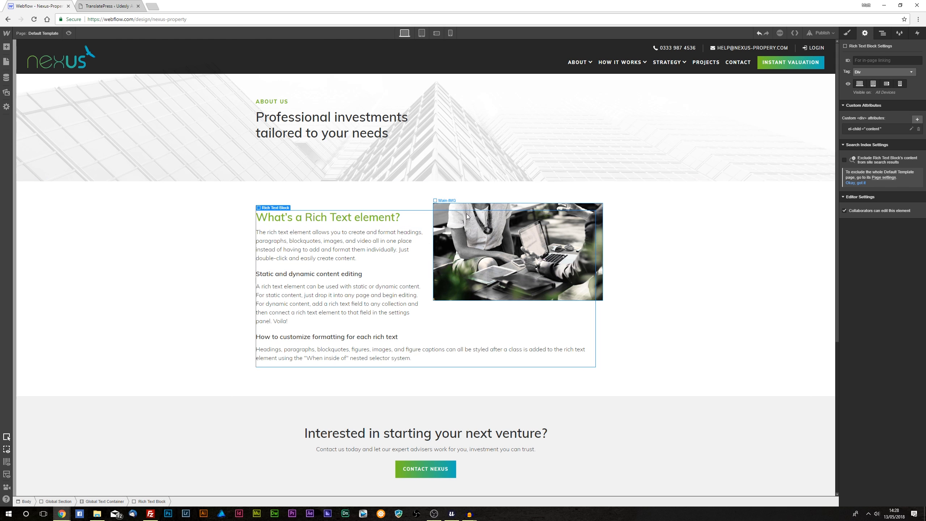
left_click(452, 210)
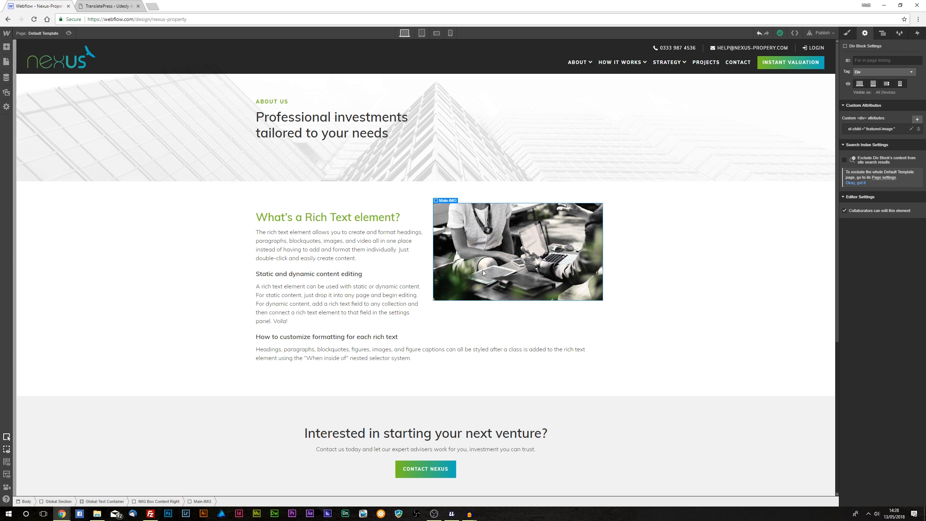
Step: Export the site code as a ZIP and load nexus-property.webflow (6).zip as a new template in Udesly Adapter
left_click(795, 33)
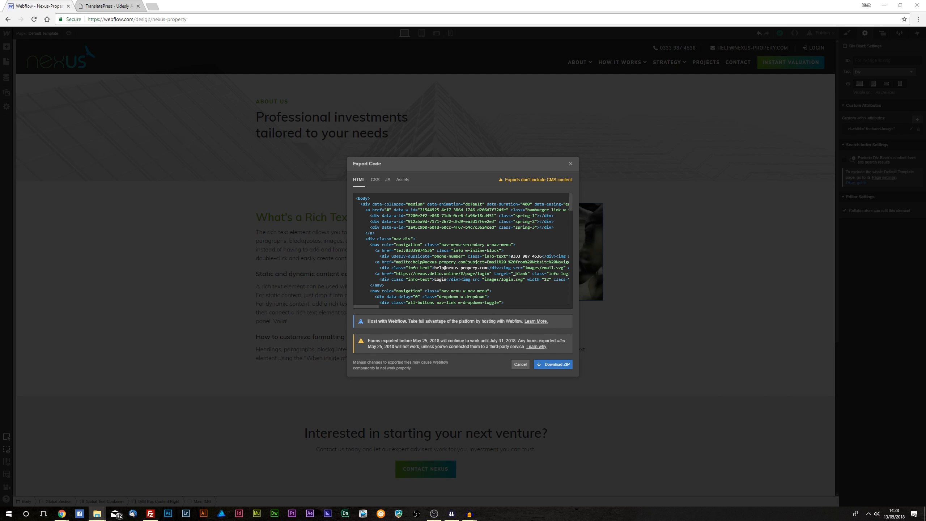
left_click(553, 364)
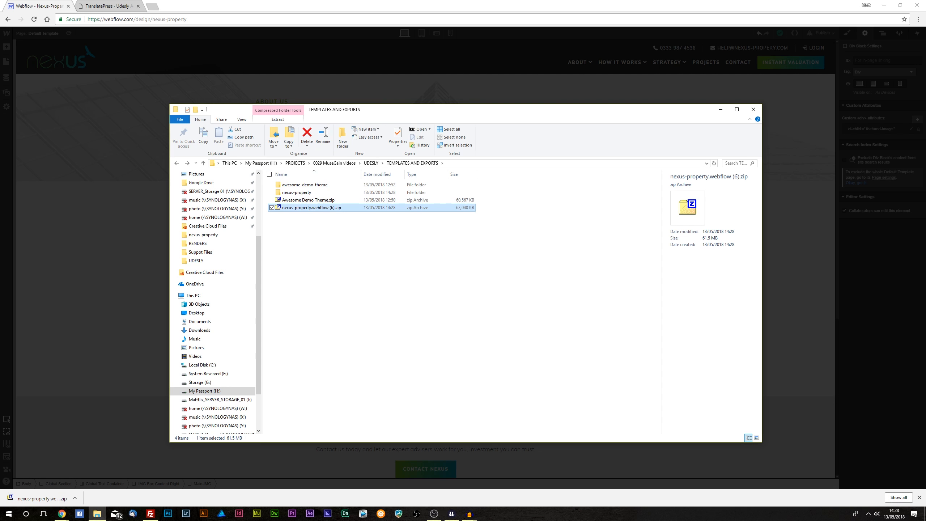
left_click(452, 514)
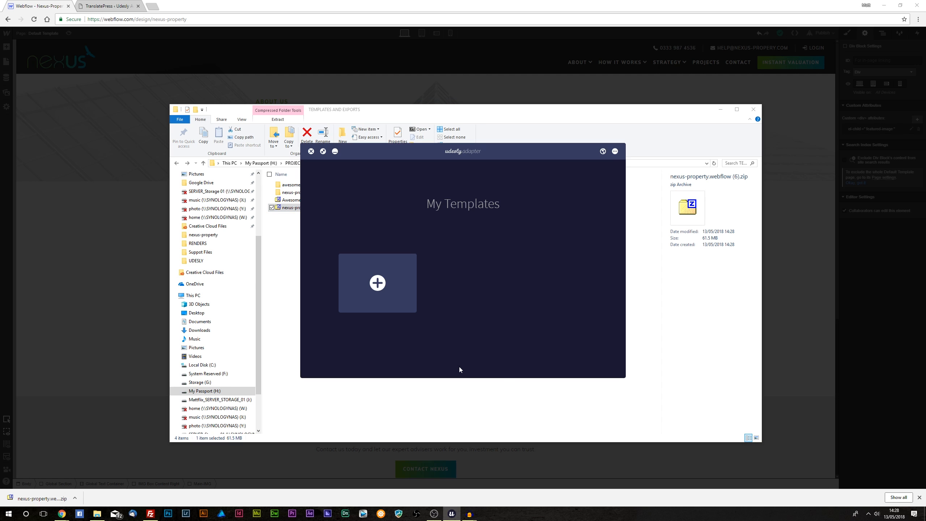
left_click(377, 306)
left_click(467, 341)
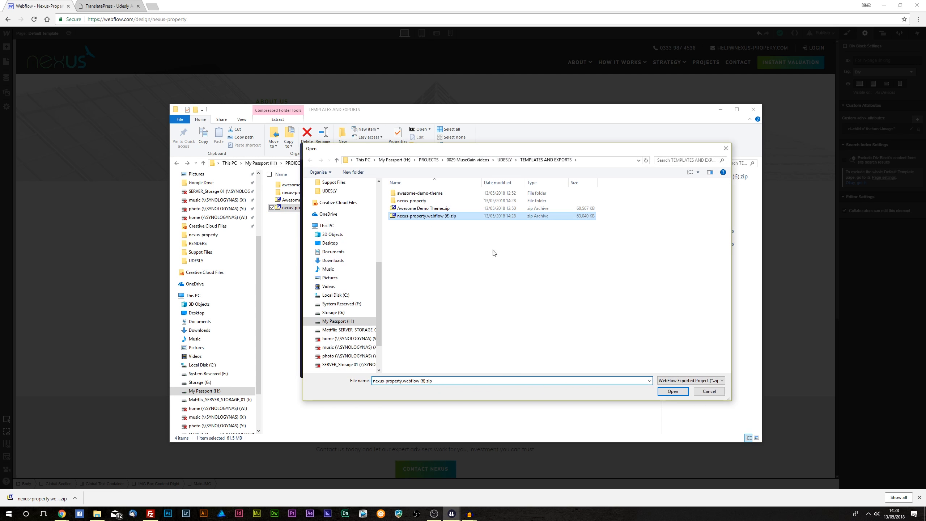
left_click(673, 391)
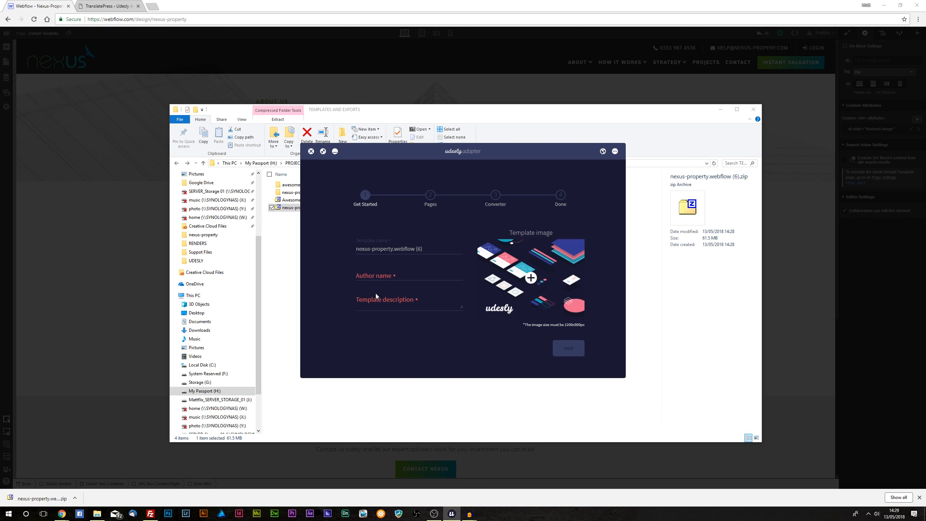
Step: Set the author to FCD, the description to "Description - PAge Creator sample" and the template name to Nexus Property, and continue to the page types
left_click(383, 276)
type("FCD")
key("Tab")
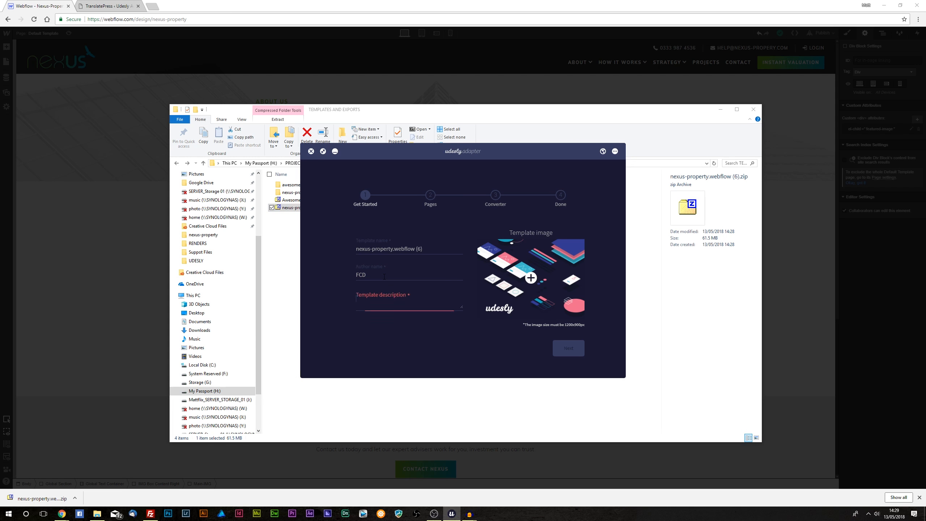
type("Description - PAge Creator sample")
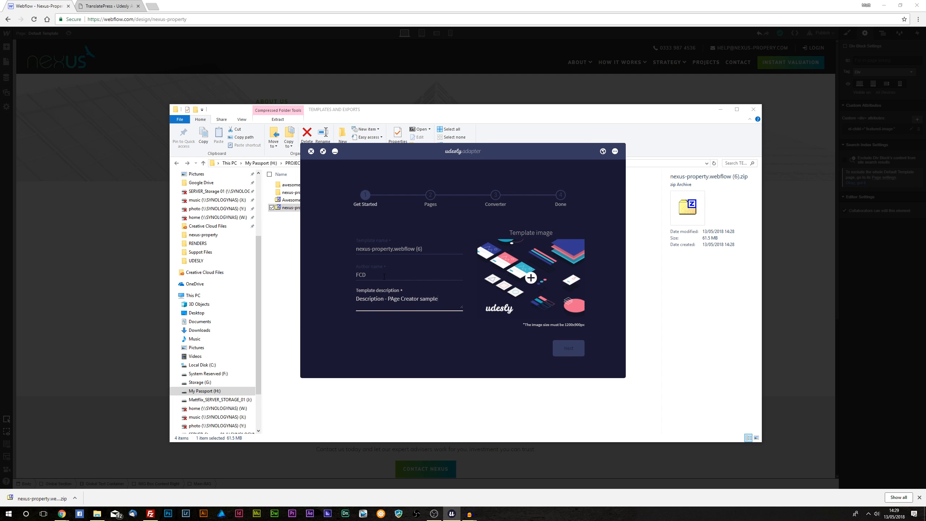
triple_click(425, 249)
type("Nexus Property")
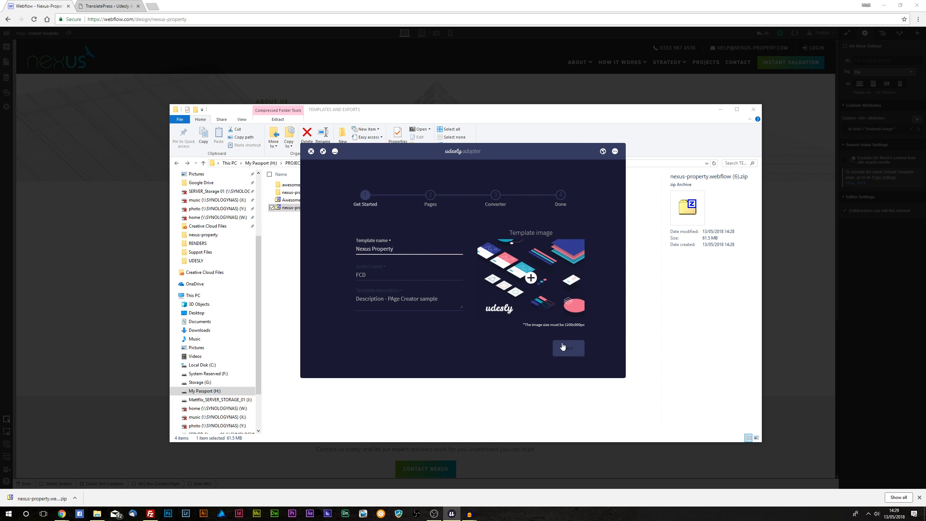
left_click(567, 347)
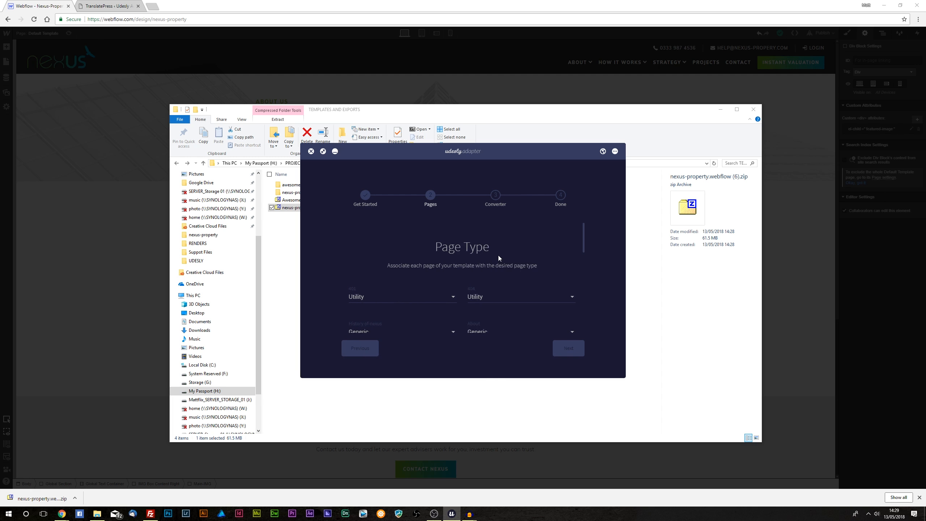
Step: Set the page type of the Default Template page to Standard Template and check the other available types
scroll(495, 259, "down", 2)
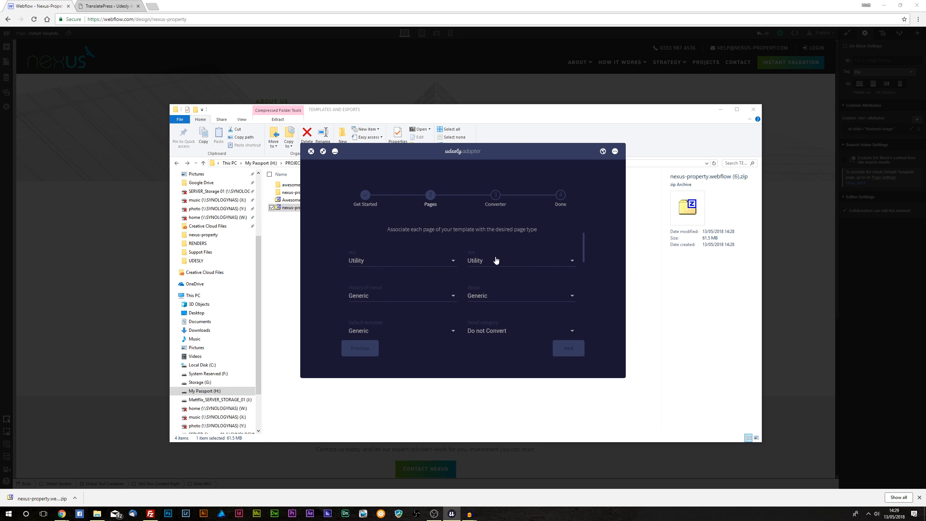
scroll(496, 260, "down", 4)
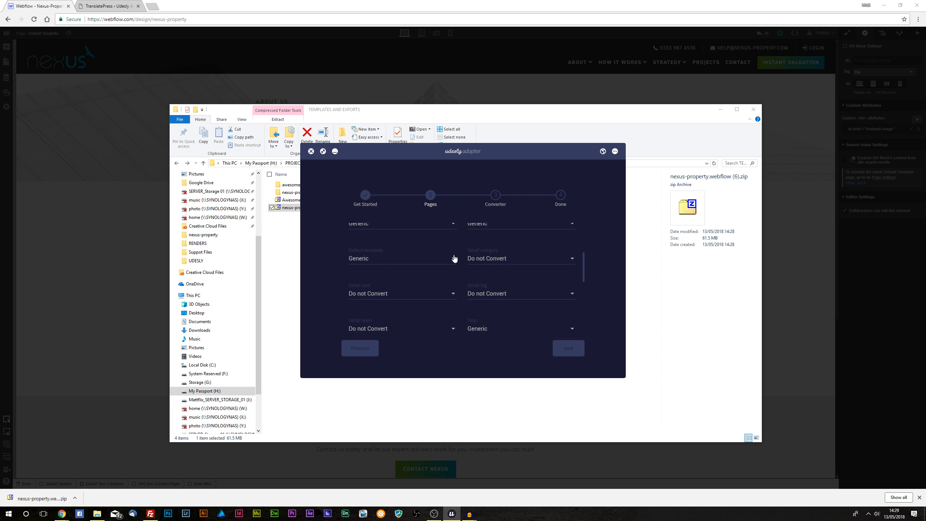
left_click(386, 261)
scroll(387, 261, "down", 2)
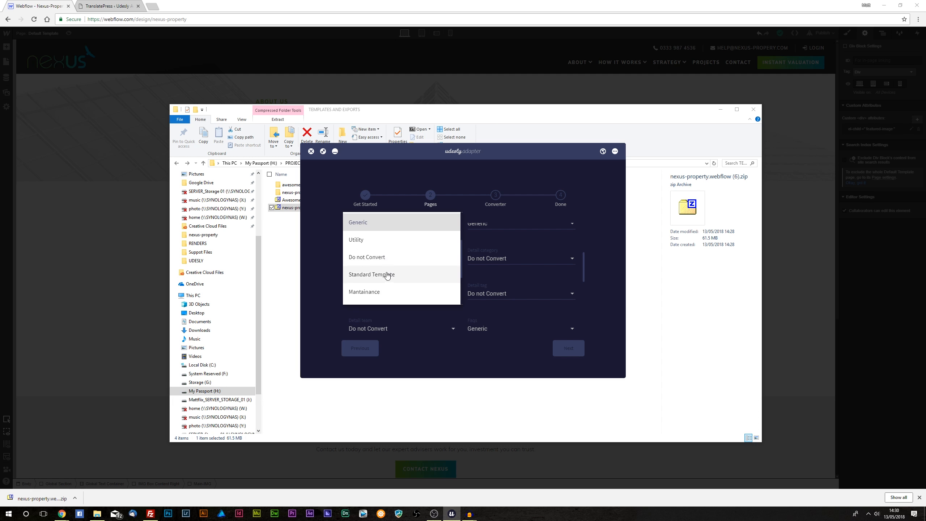
left_click(387, 274)
left_click(388, 263)
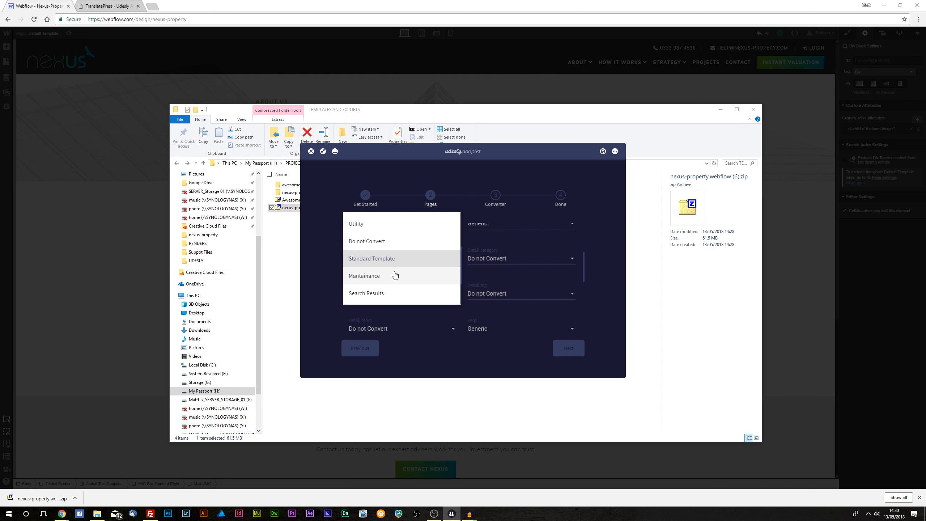
scroll(394, 276, "up", 2)
scroll(394, 275, "up", 3)
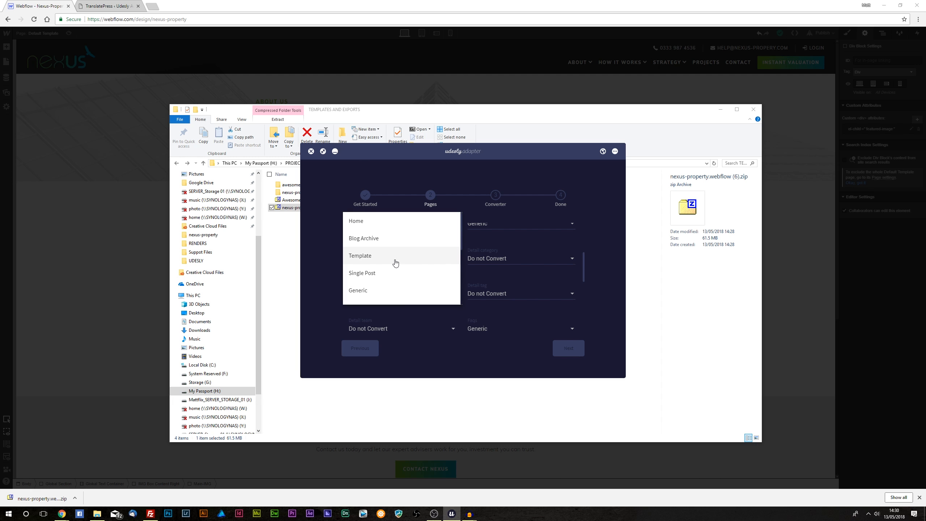
scroll(389, 259, "down", 4)
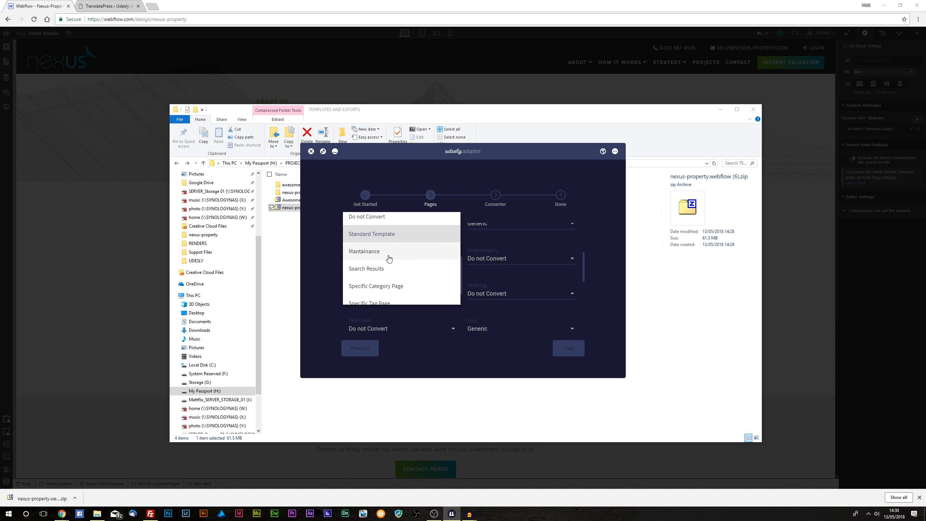
left_click(576, 351)
Step: Keep the default conversion settings and convert the Webflow project
left_click(574, 350)
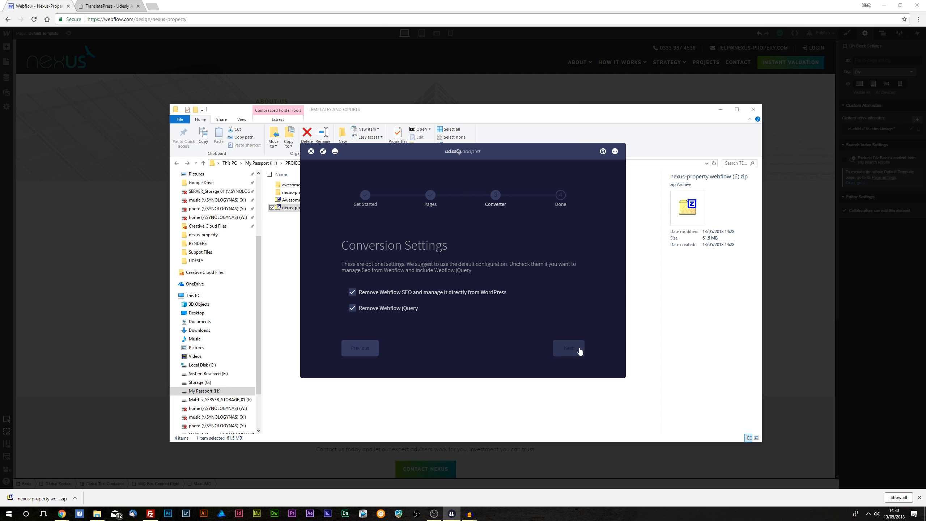
left_click(568, 351)
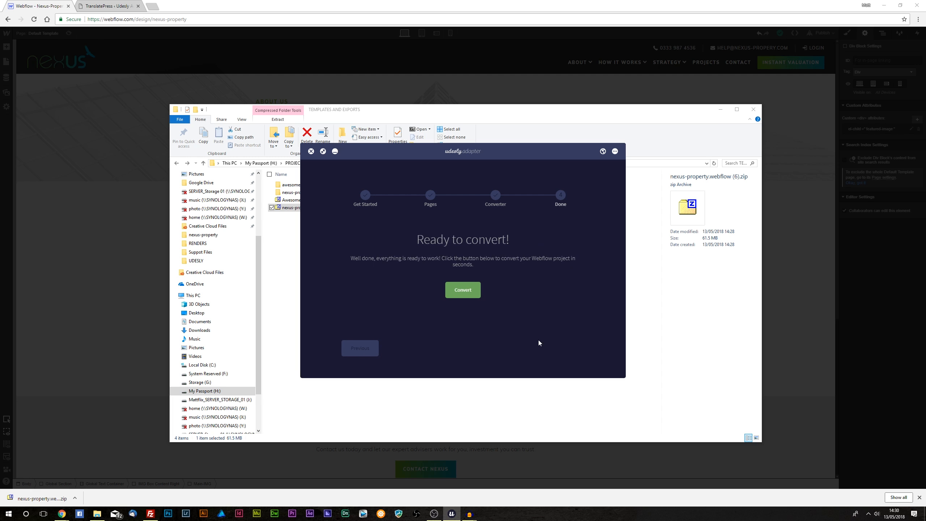
left_click(470, 292)
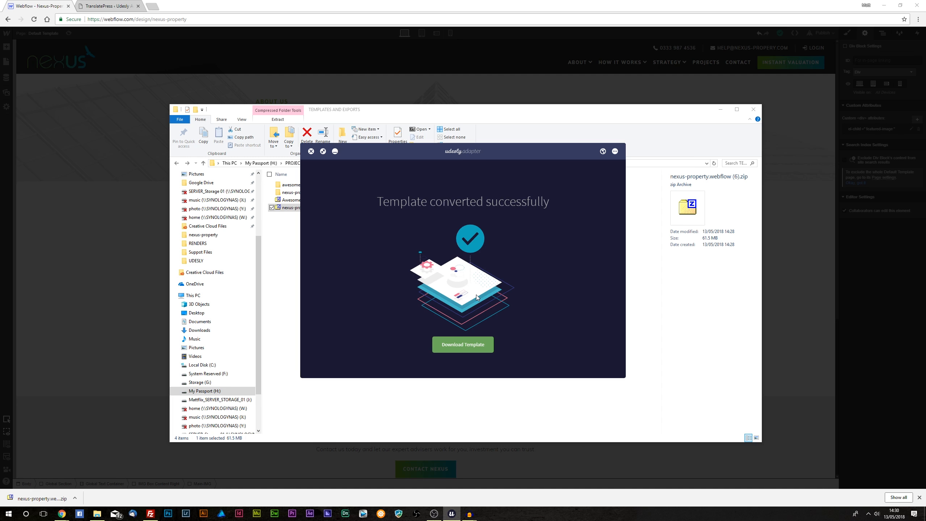
Step: Download the converted template as Nexus Property.zip into the TEMPLATES AND EXPORTS folder inside UDESLY
left_click(454, 344)
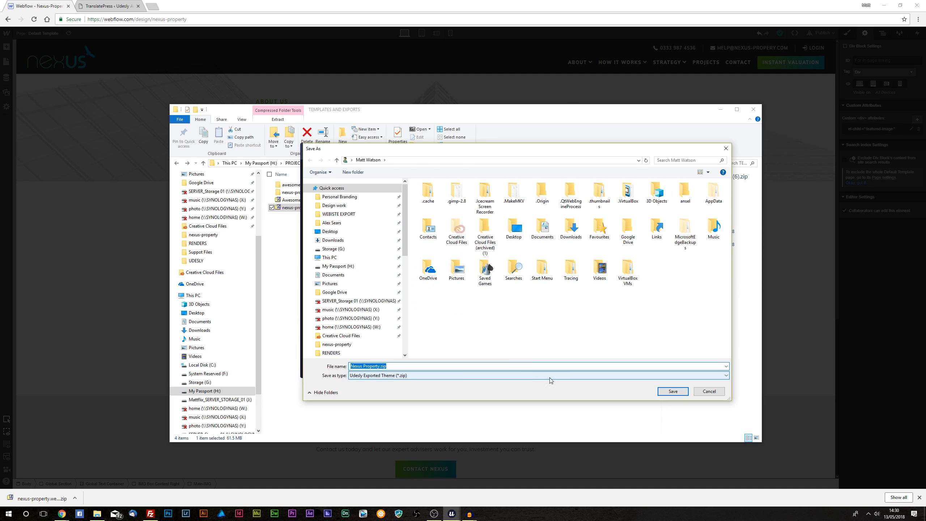
scroll(334, 296, "down", 2)
left_click(330, 321)
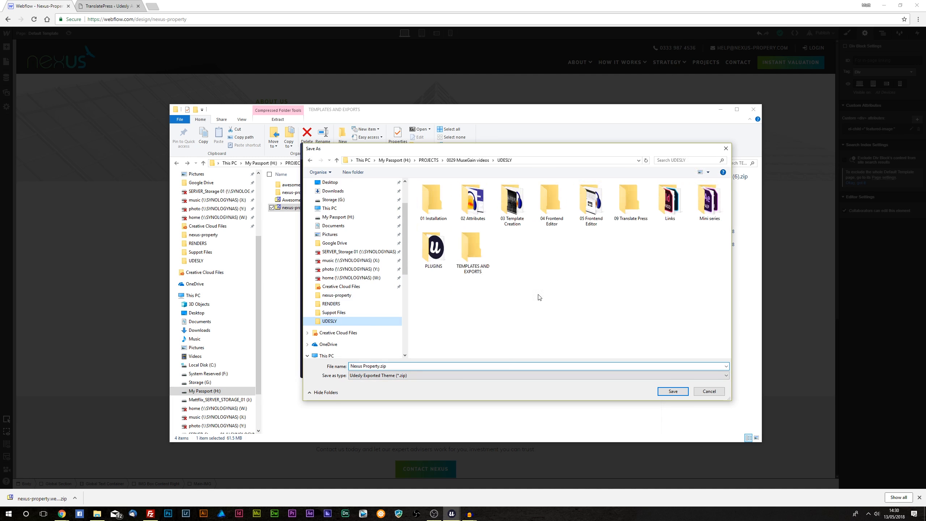
double_click(472, 252)
left_click(673, 391)
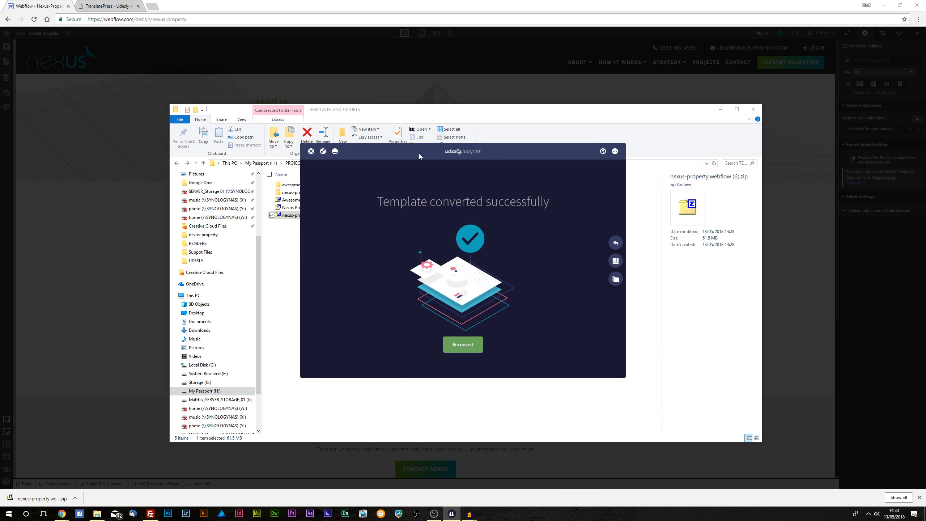
Step: Switch to File Explorer and select Nexus Property.zip in the TEMPLATES AND EXPORTS folder
left_click(425, 120)
left_click(400, 266)
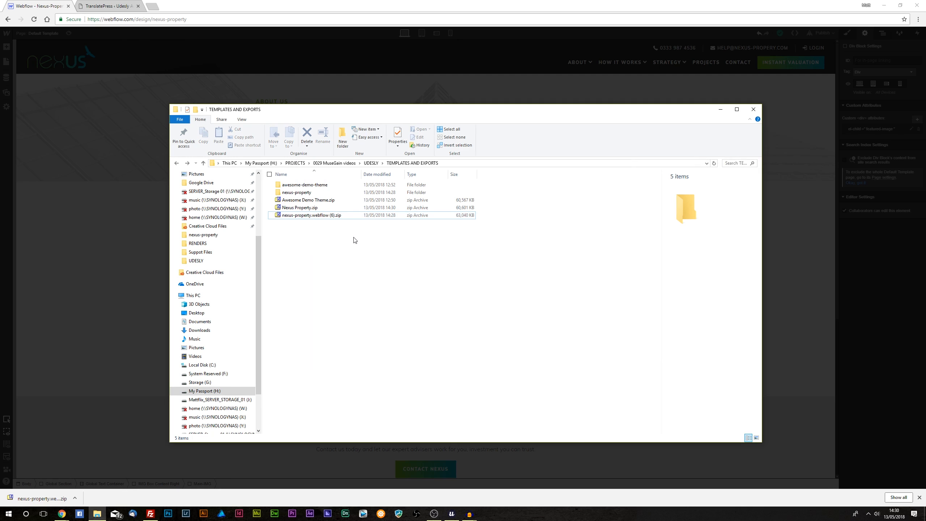
left_click(303, 207)
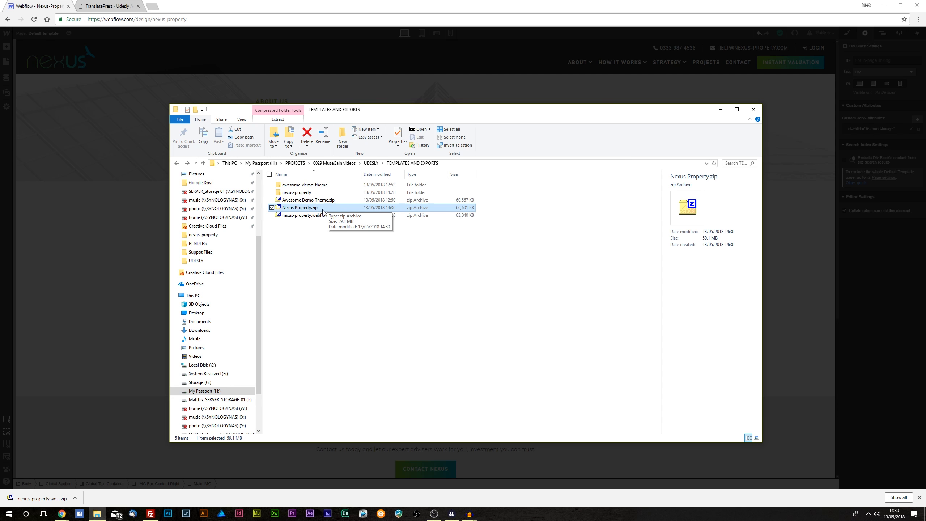
Step: Check the nexus-property folder, then open Nexus Property.zip and select all of its theme files for extraction
double_click(306, 192)
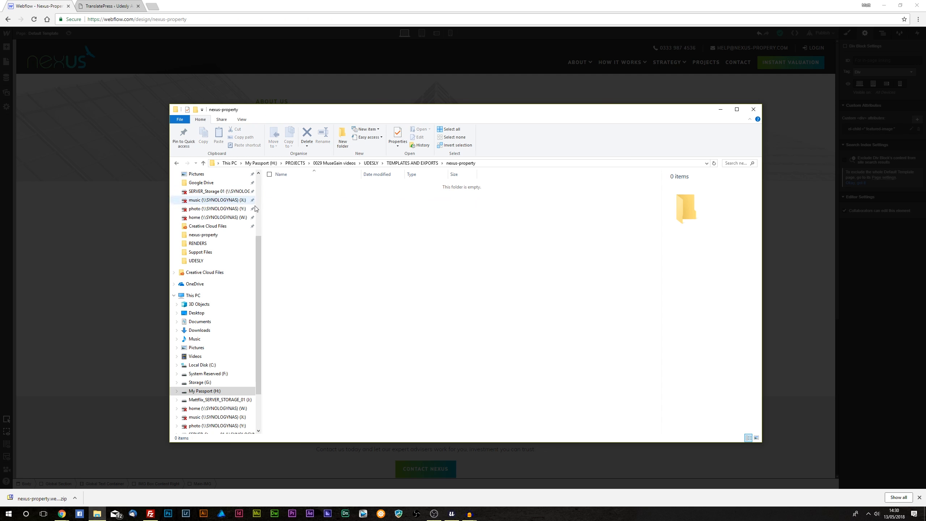
left_click(176, 163)
left_click(292, 208)
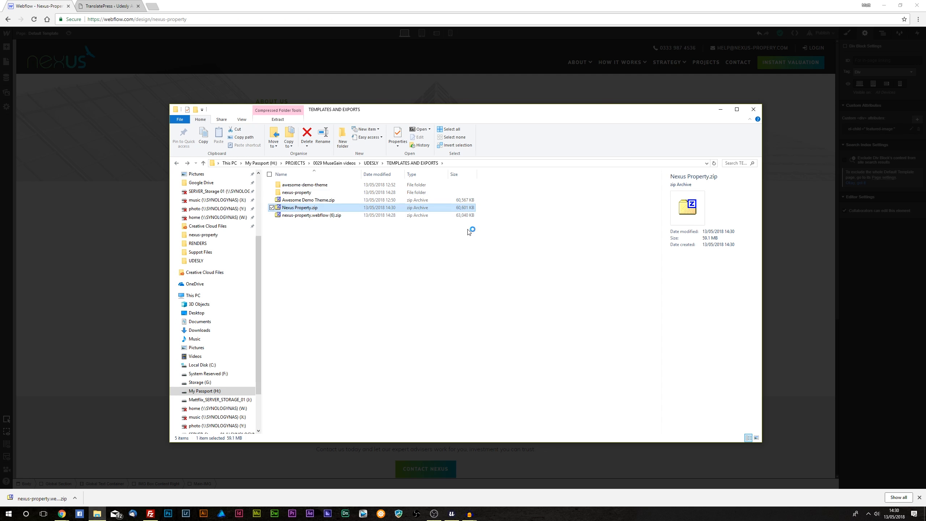
left_click(783, 302)
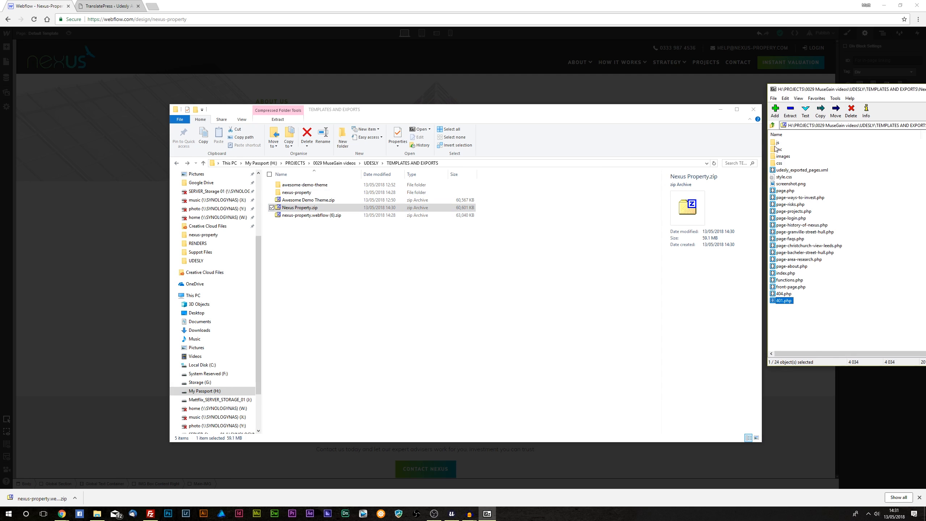
key("ctrl+a")
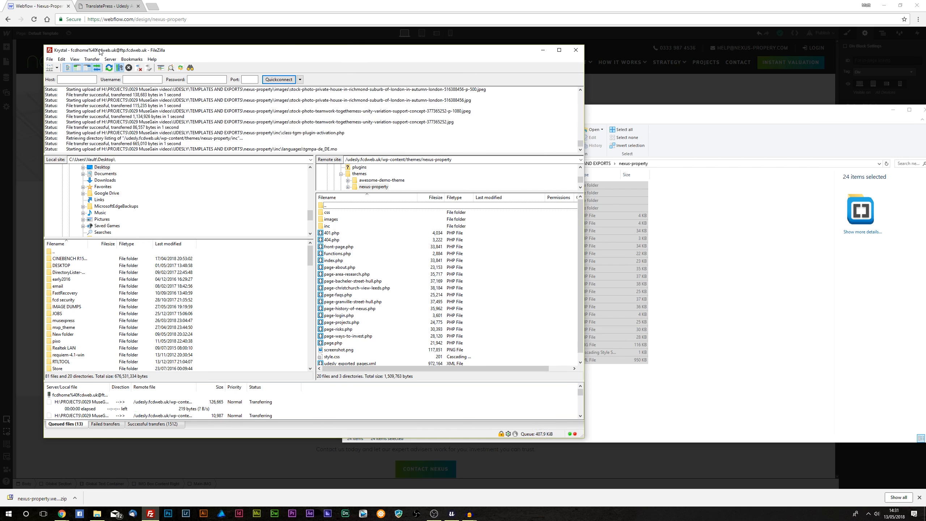
Step: Switch to the WordPress admin in the browser and import the Webflow pages and data through the Udesly settings
left_click(115, 5)
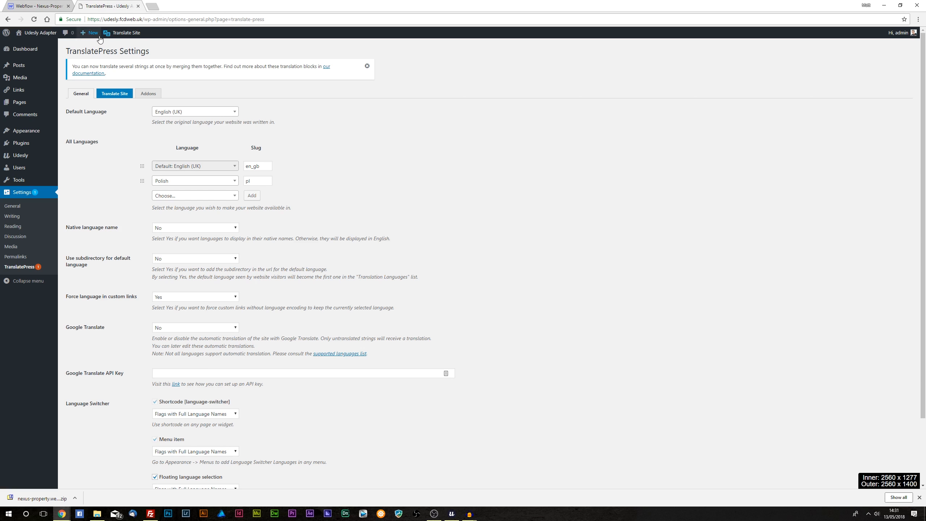
mouse_move(29, 158)
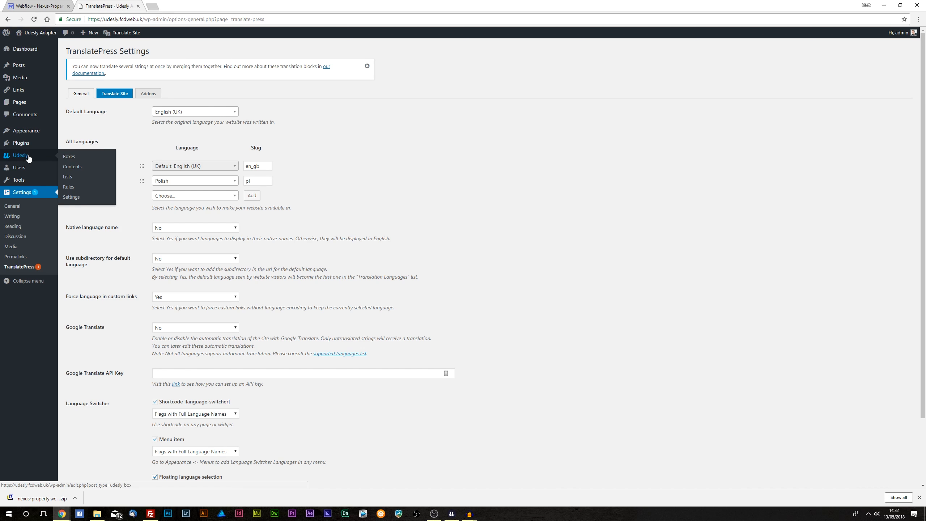
left_click(75, 200)
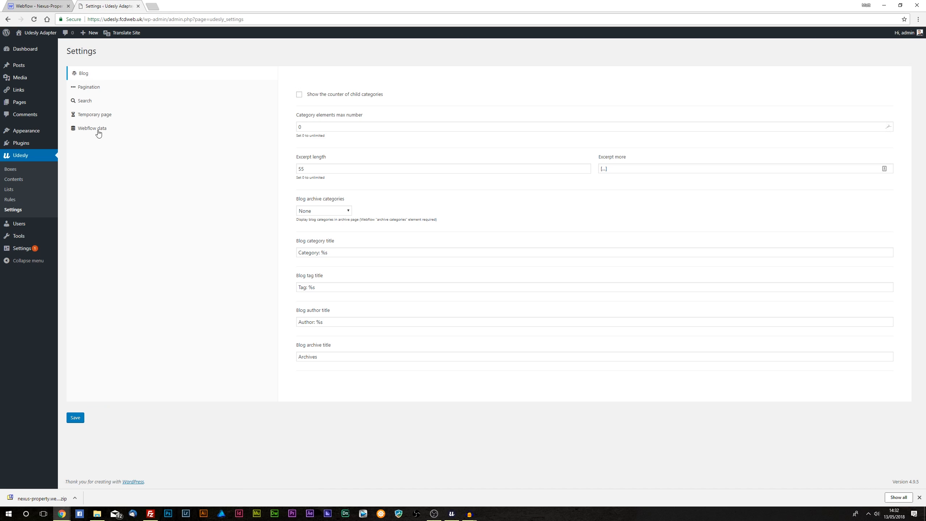
left_click(93, 128)
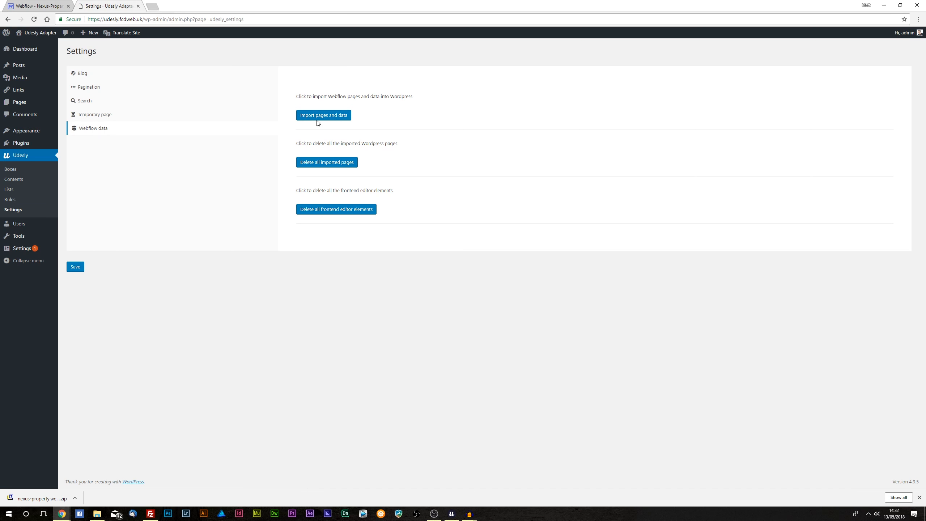
left_click(334, 117)
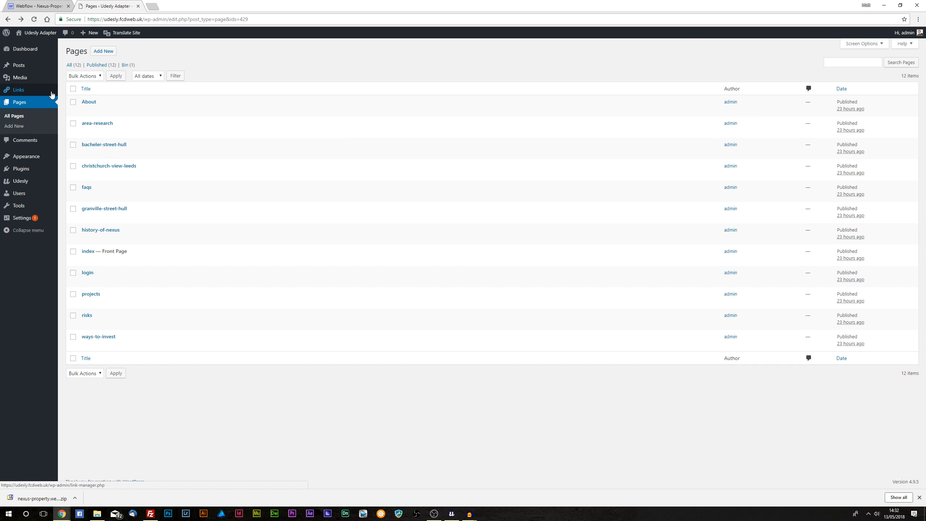
Step: Create and publish a page titled Sample Page with a heading, paragraph text and the mountain panorama as featured image
left_click(103, 51)
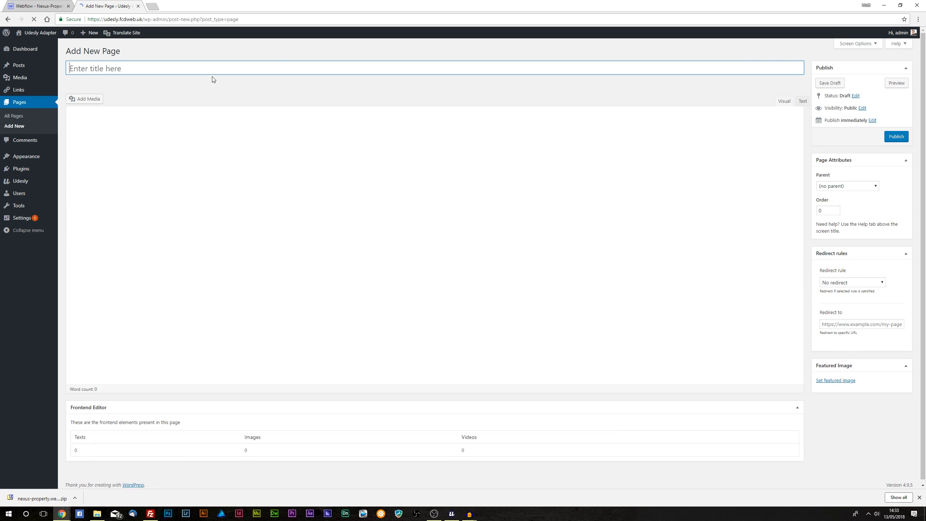
type("Same")
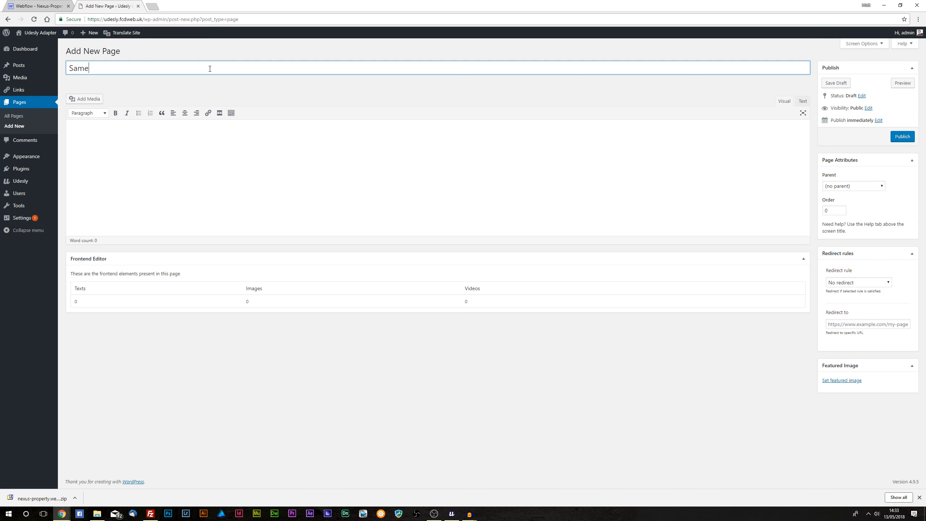
type("le Page")
key("Tab")
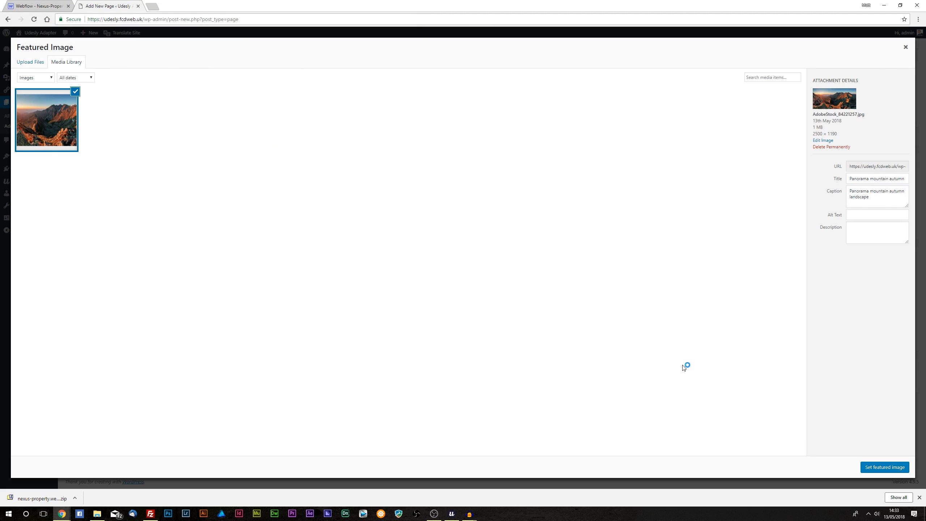
left_click(869, 468)
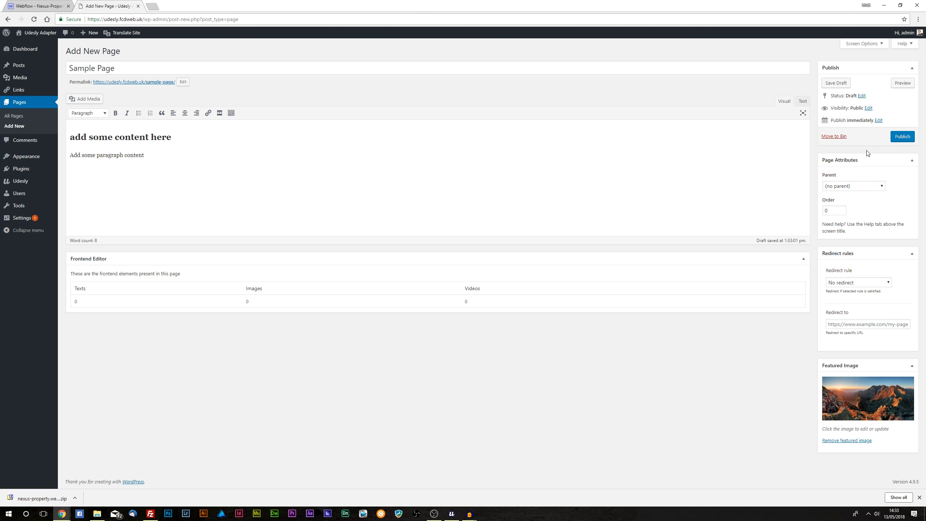
left_click(893, 139)
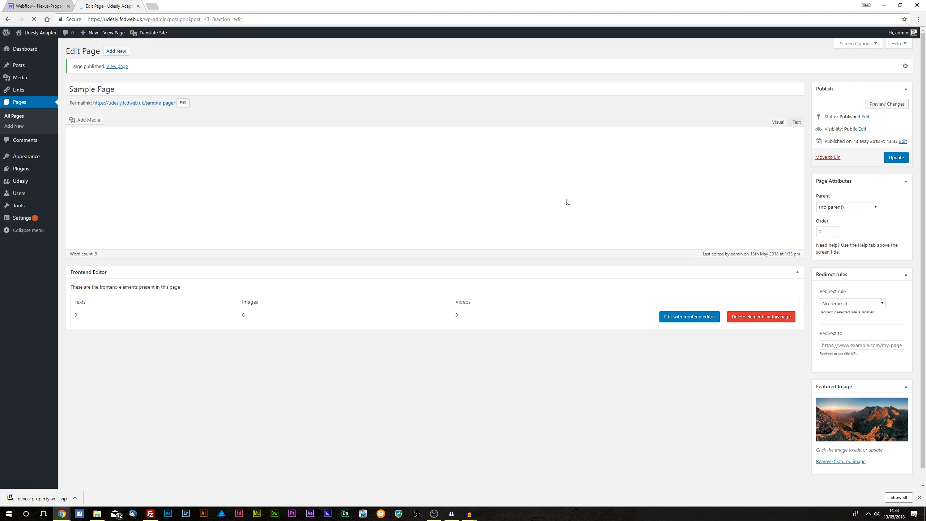
Step: View the published Sample Page and look through its whole layout
left_click(141, 103)
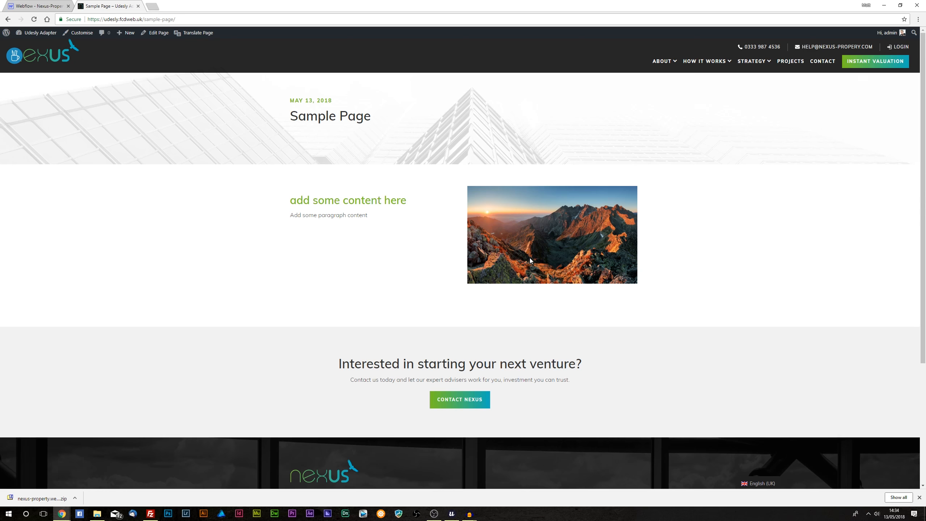
scroll(277, 188, "down", 4)
scroll(270, 197, "up", 4)
Step: Switch to Udesly Adapter and check which page type is assigned to the Default Template page
key("alt+Tab")
left_click(430, 197)
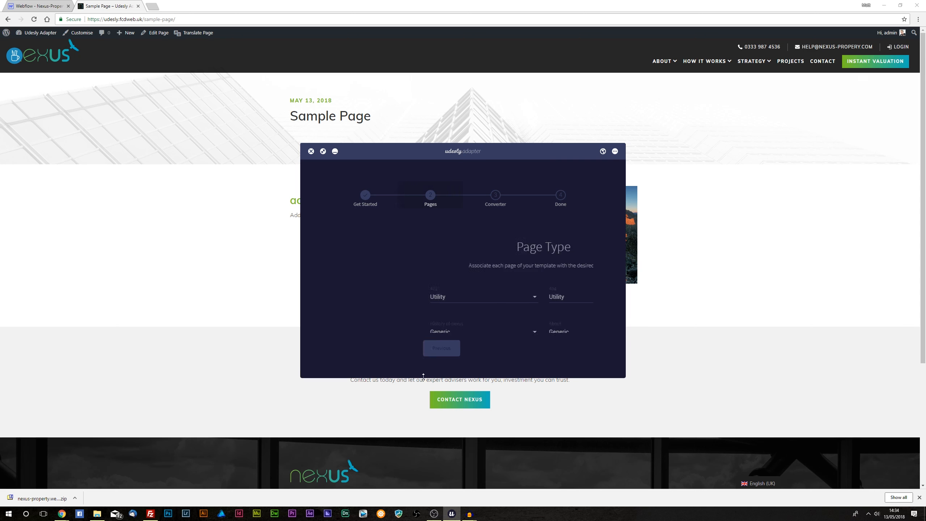
scroll(375, 294, "down", 4)
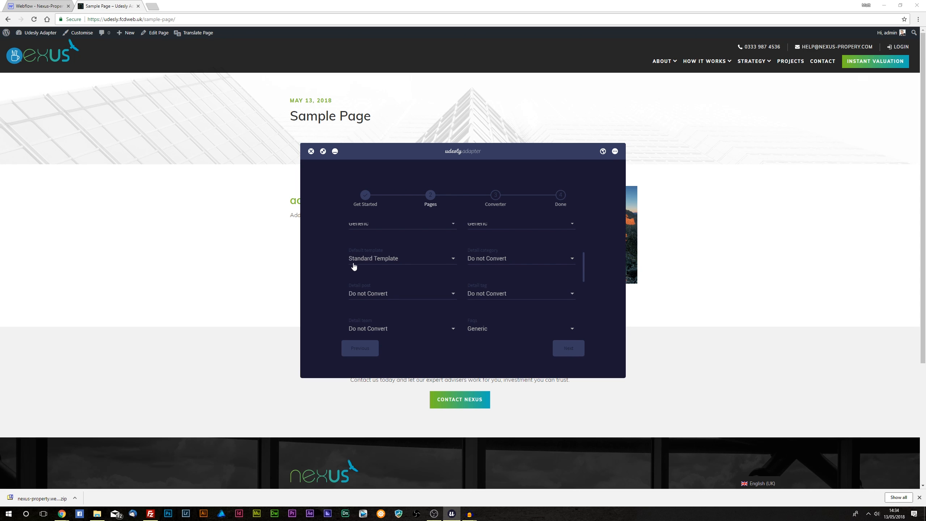
left_click(239, 286)
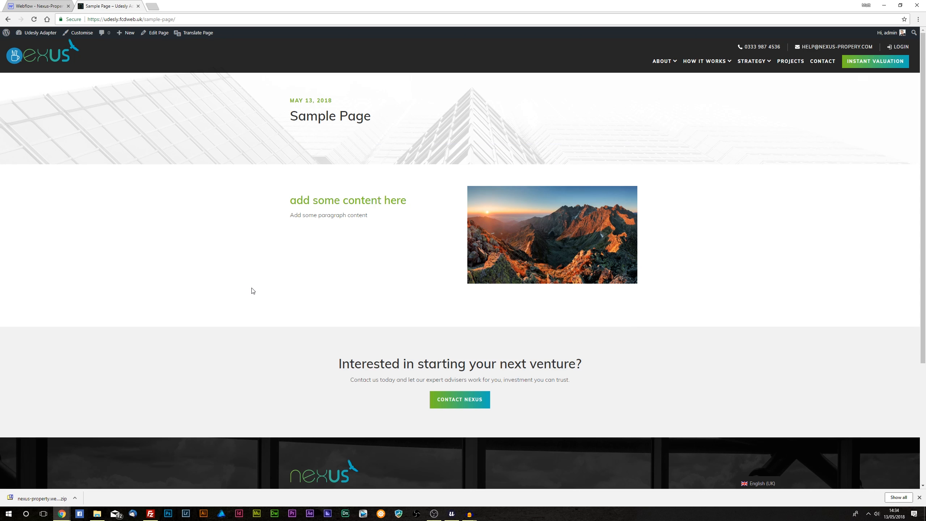
Step: Look at the Default Template design in Webflow, then switch to Udesly Adapter and review the page types available for it
left_click(51, 4)
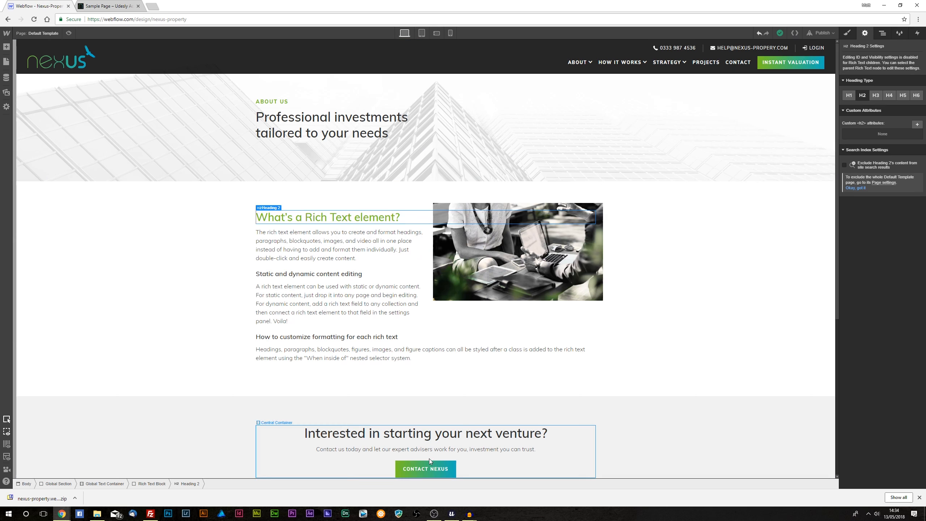
left_click(452, 513)
left_click(386, 258)
scroll(386, 282, "up", 4)
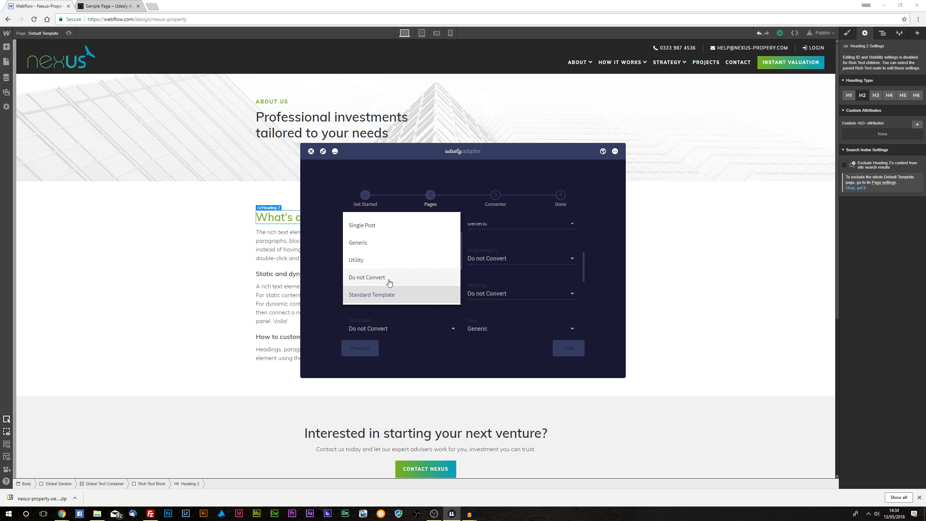
left_click(368, 251)
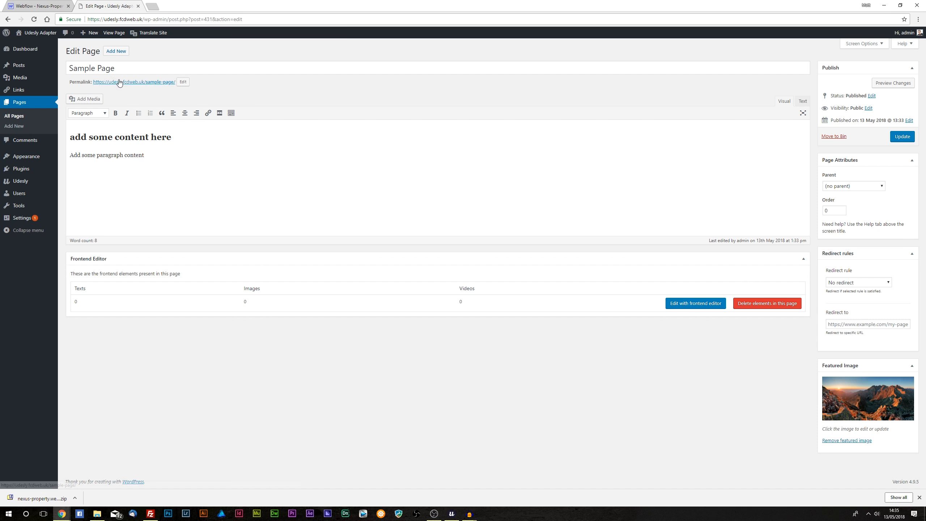
Step: View the live Sample Page again from its WordPress edit screen
left_click(119, 83)
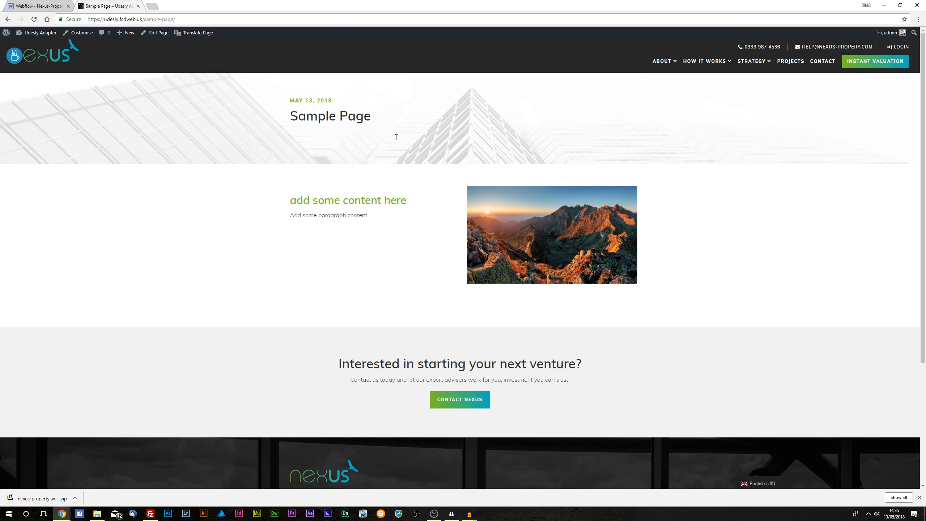